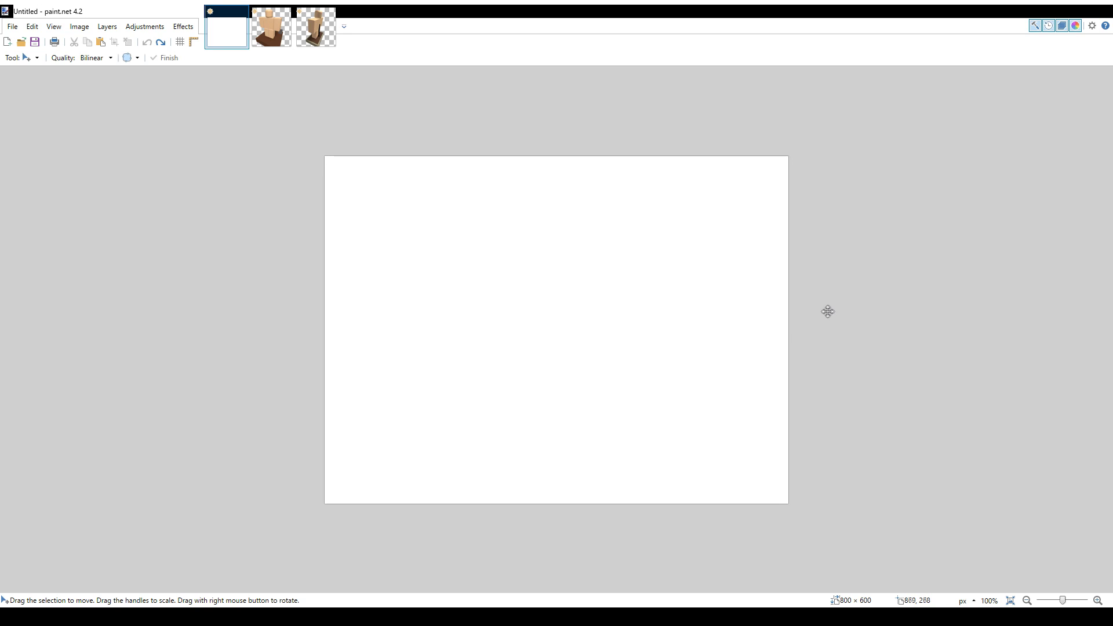
Switch to the image tab showing the blocky figure on its wooden base.
{"action": "key", "text": "ctrl+Tab"}
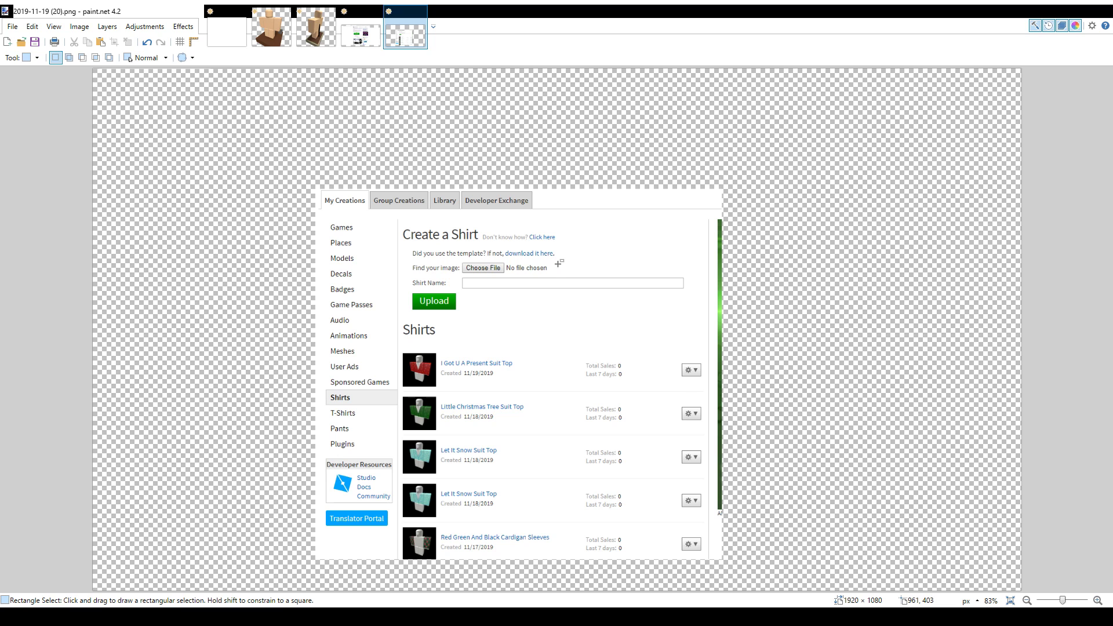
Paste the copied Roblox shirt template as its own new untitled image.
{"action": "key", "text": "ctrl+alt+v"}
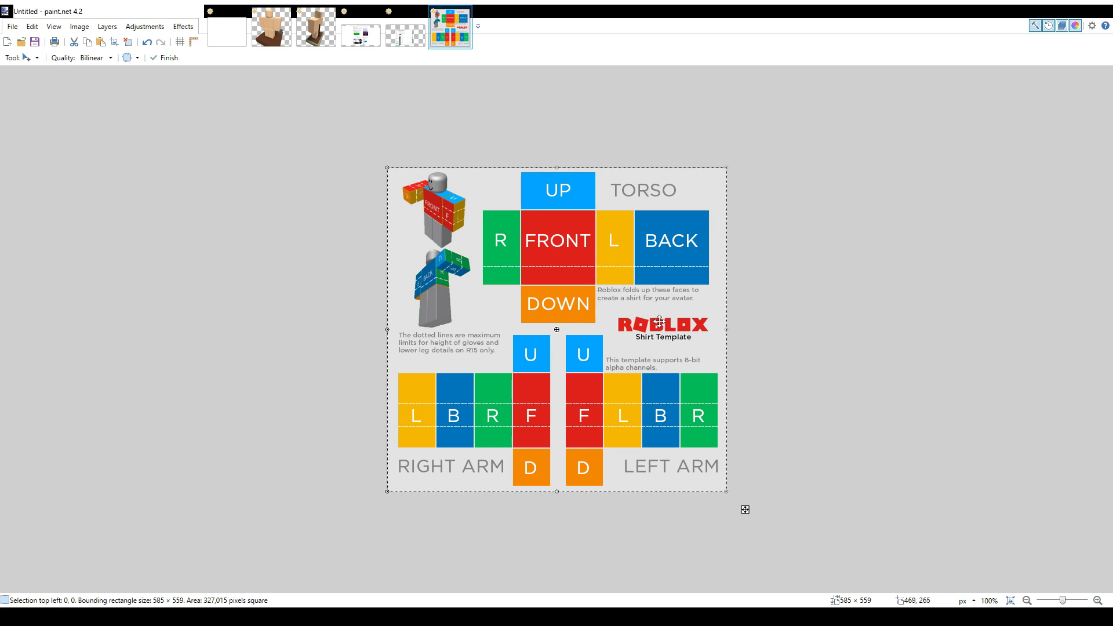
{"action": "left_click", "coordinate": [322, 38]}
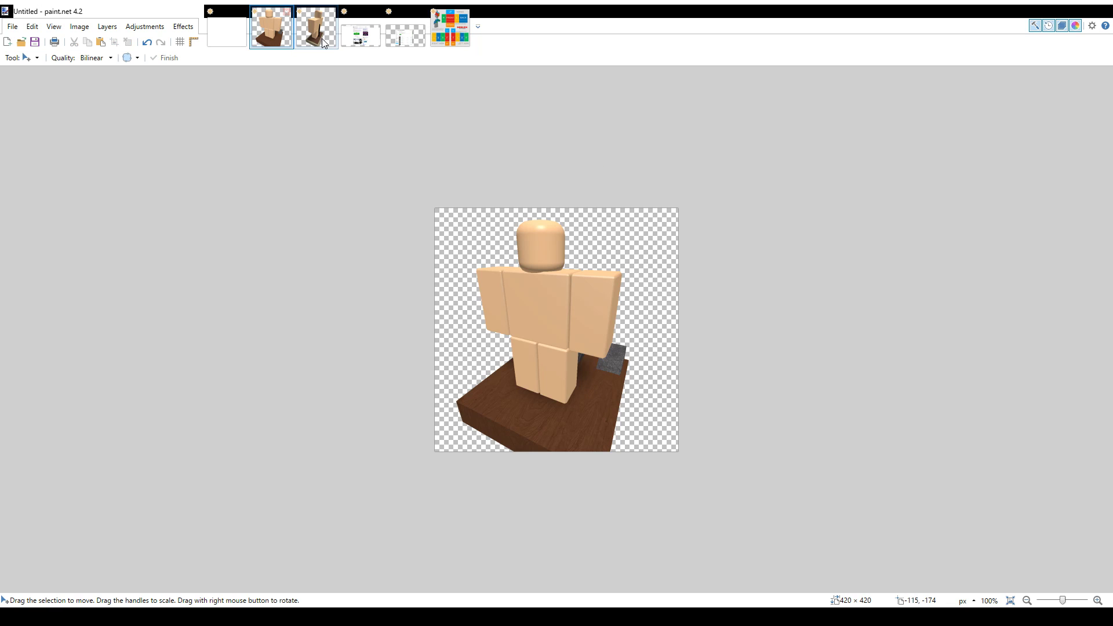
{"action": "left_click", "coordinate": [449, 29]}
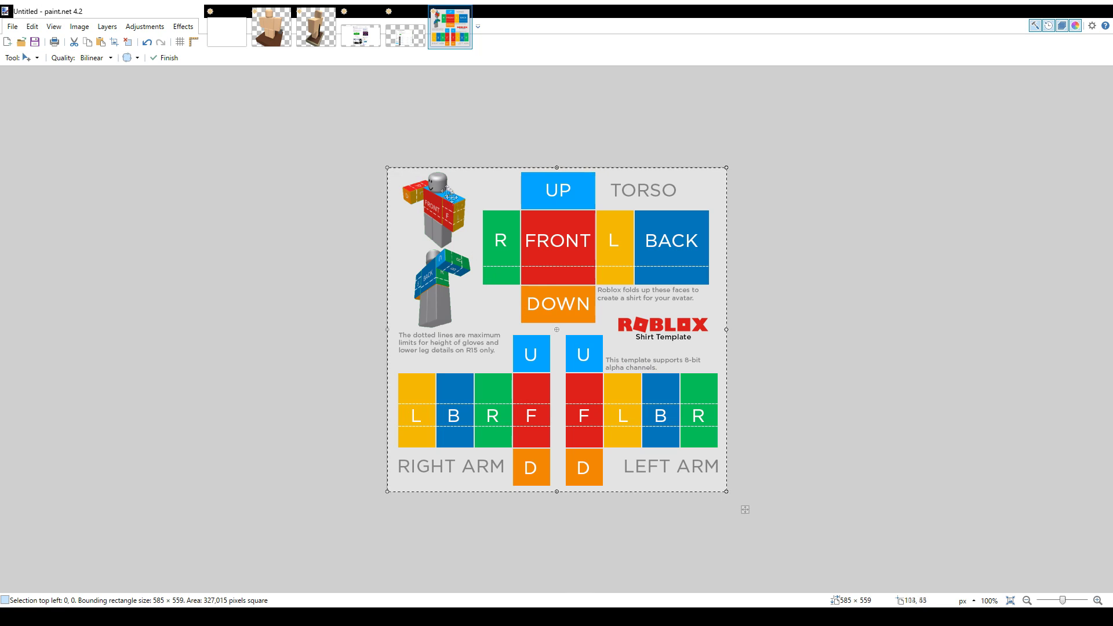
Deselect, pick Rectangle Select, and glance at the figure image for reference.
{"action": "key", "text": "ctrl+d"}
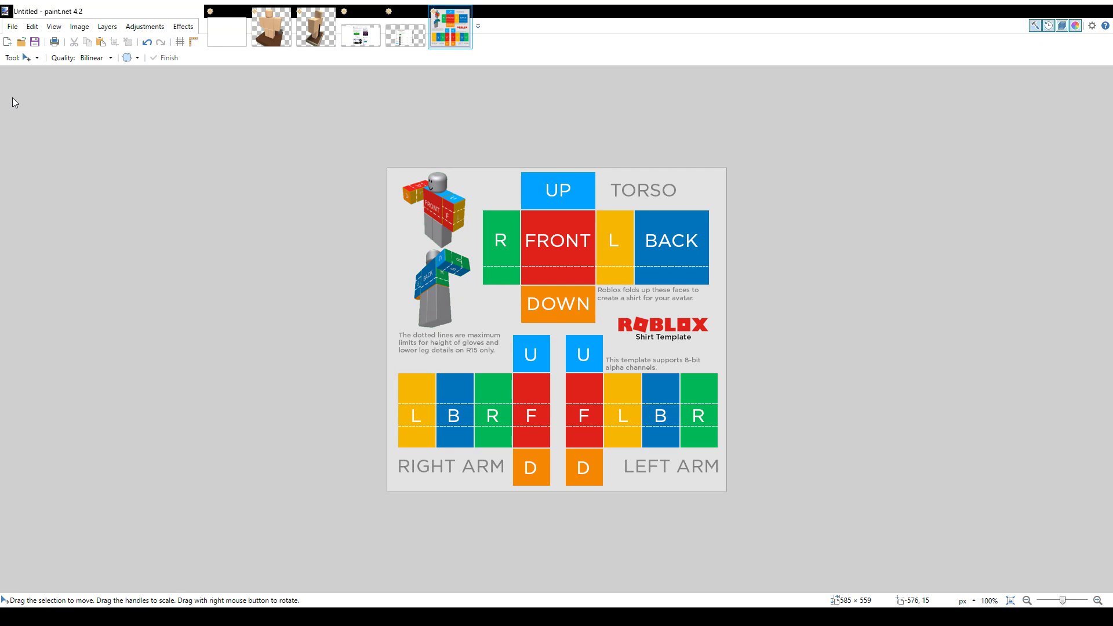
{"action": "key", "text": "s"}
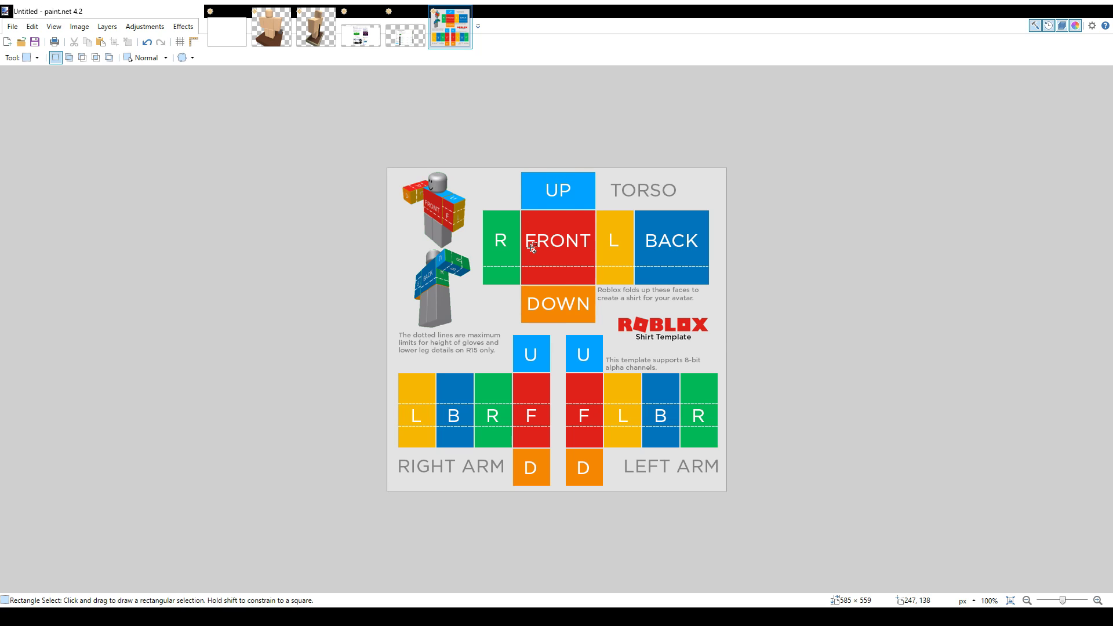
{"action": "scroll", "coordinate": [532, 248], "scroll_direction": "up", "scroll_amount": 2}
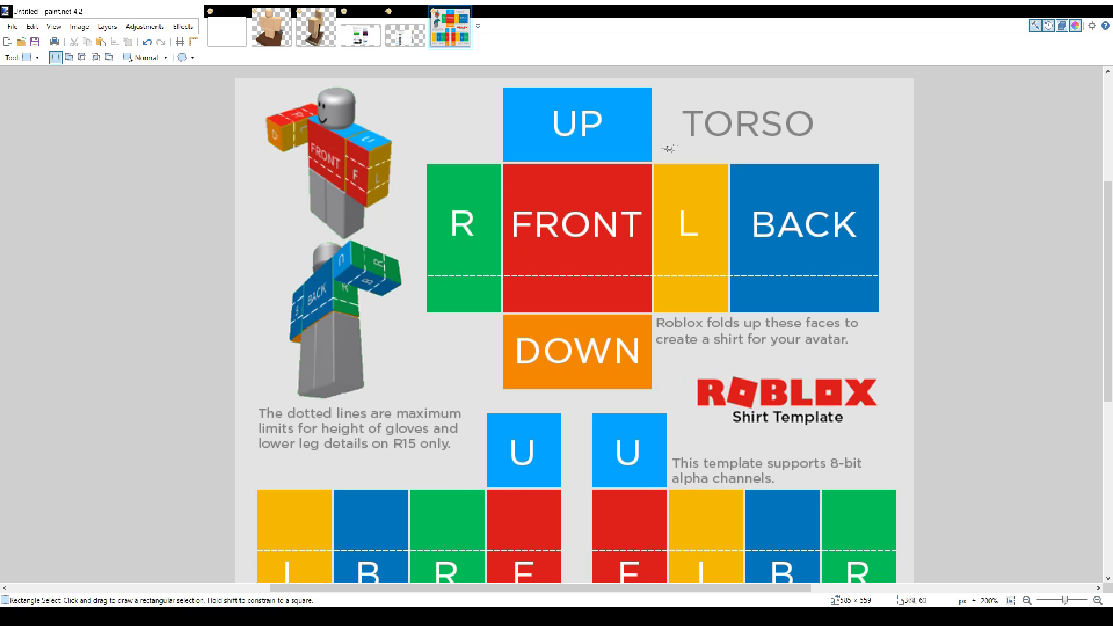
{"action": "left_click", "coordinate": [277, 35]}
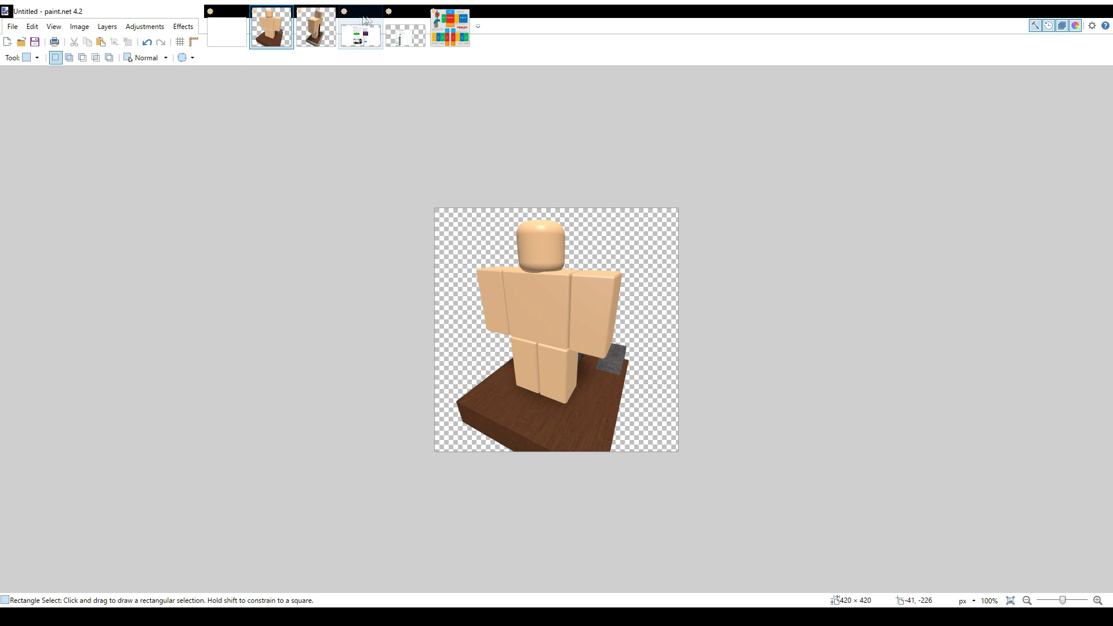
{"action": "left_click", "coordinate": [448, 35]}
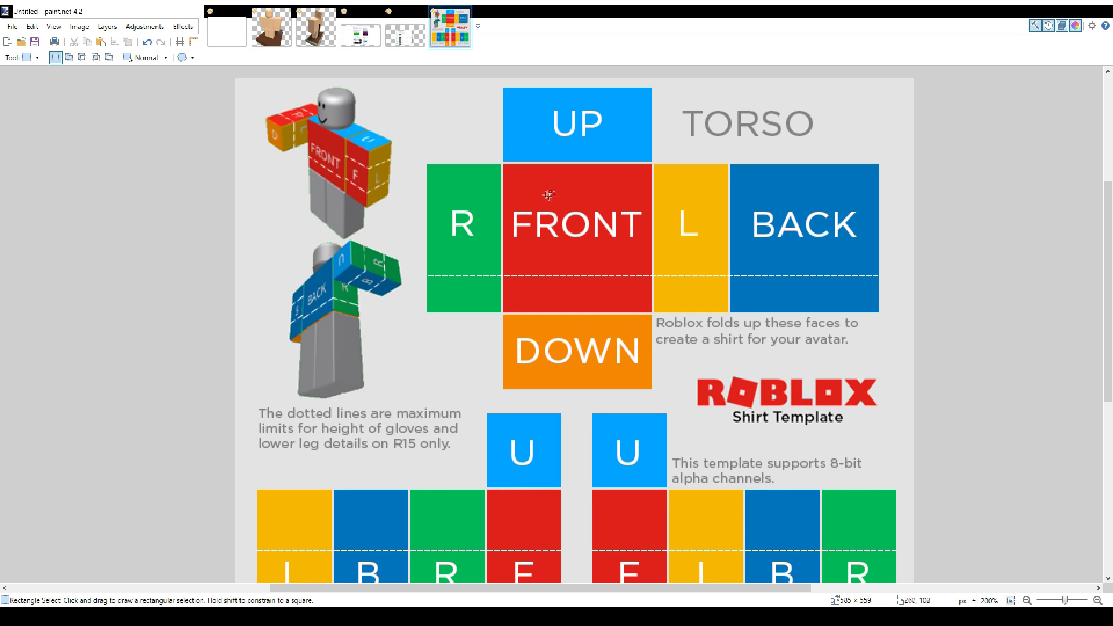
Erase the red FRONT block and the yellow L block to transparency.
{"action": "left_click_drag", "start_coordinate": [504, 165], "coordinate": [652, 312]}
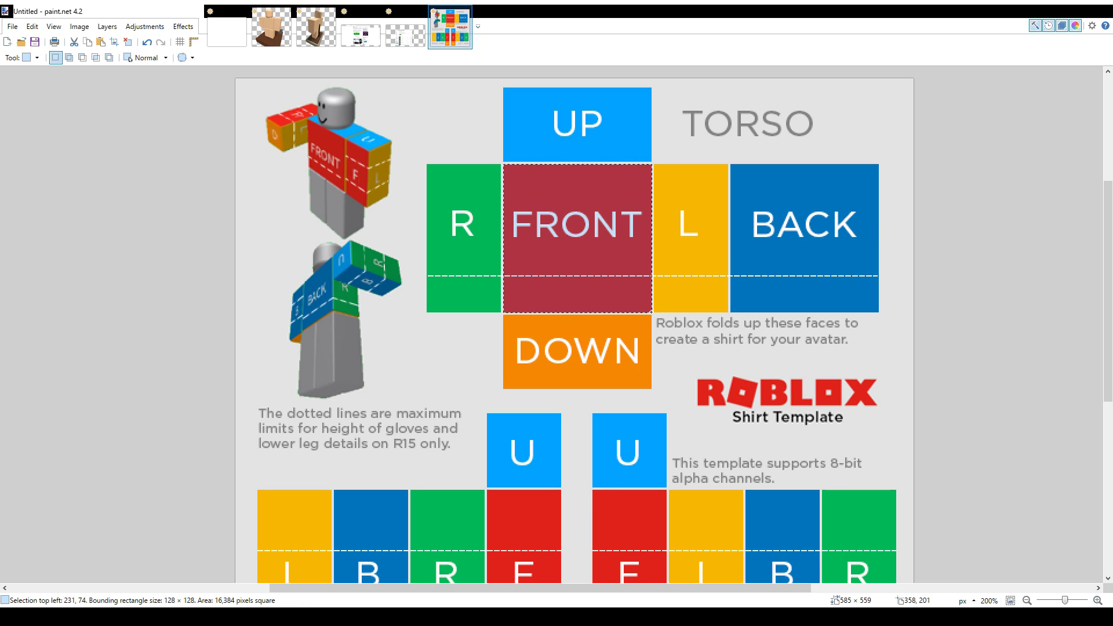
{"action": "key", "text": "Delete"}
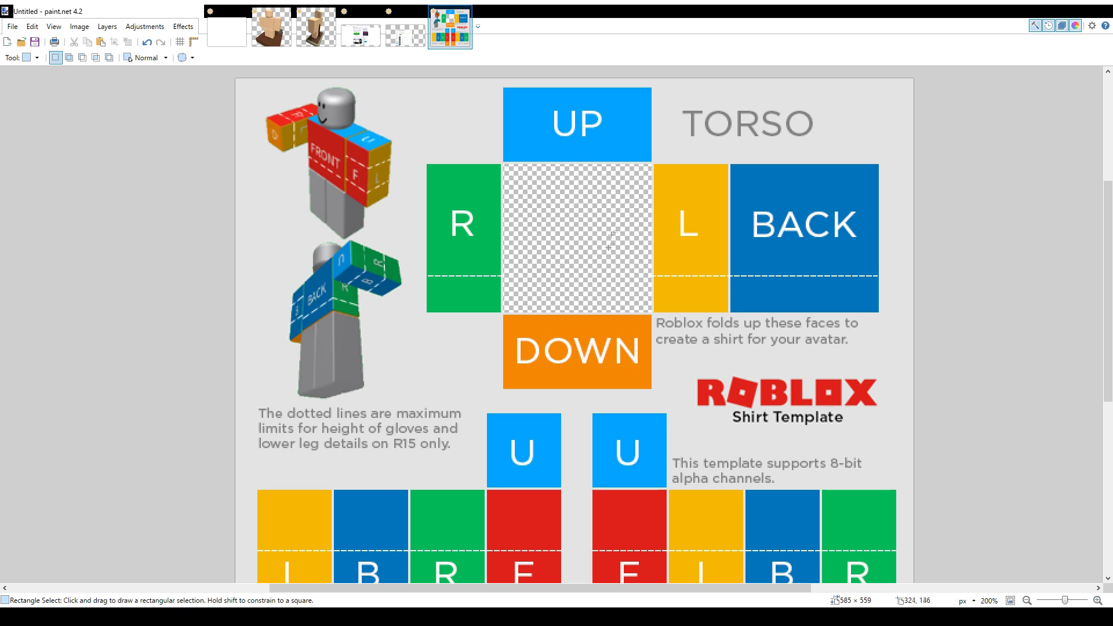
{"action": "left_click_drag", "start_coordinate": [656, 165], "coordinate": [729, 308]}
{"action": "left_click", "coordinate": [672, 162]}
{"action": "left_click_drag", "start_coordinate": [655, 166], "coordinate": [727, 312]}
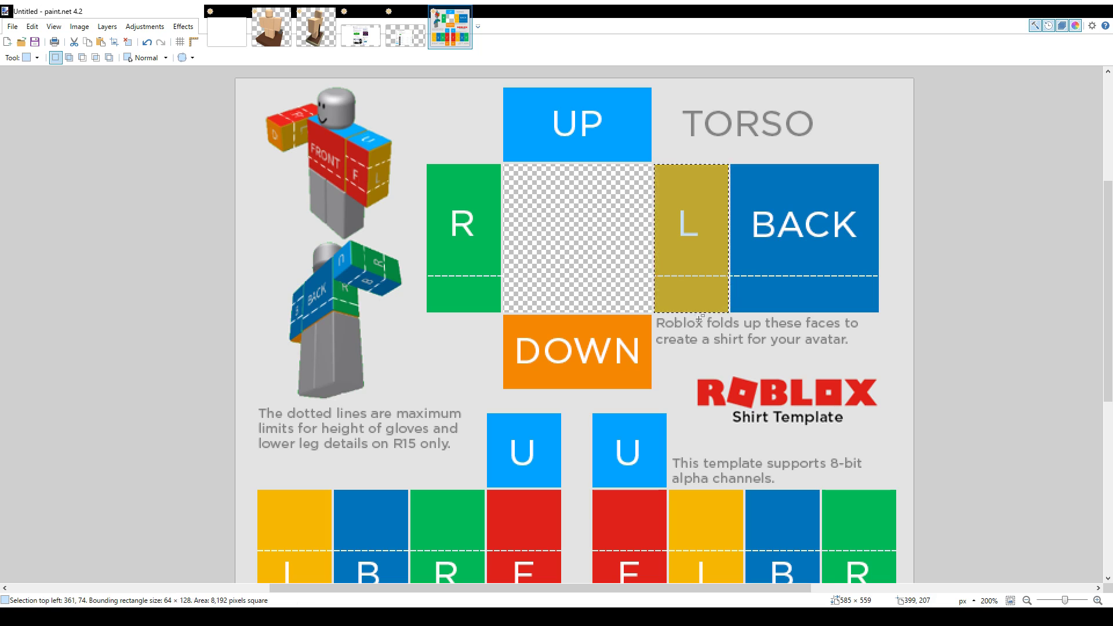
{"action": "key", "text": "Delete"}
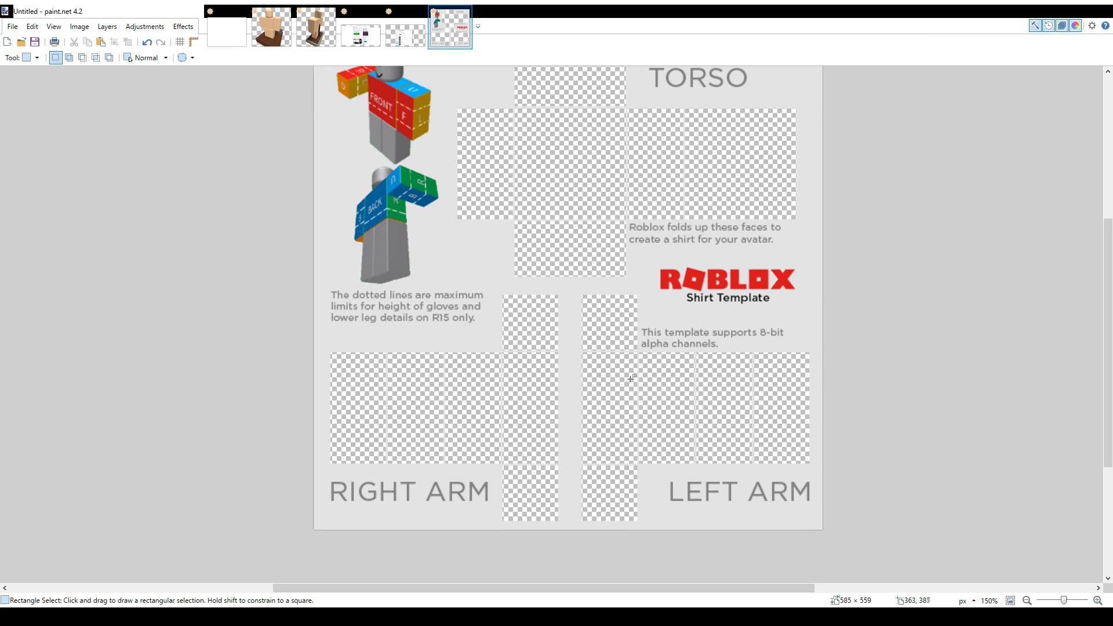
{"action": "scroll", "coordinate": [631, 378], "scroll_direction": "up", "scroll_amount": 1}
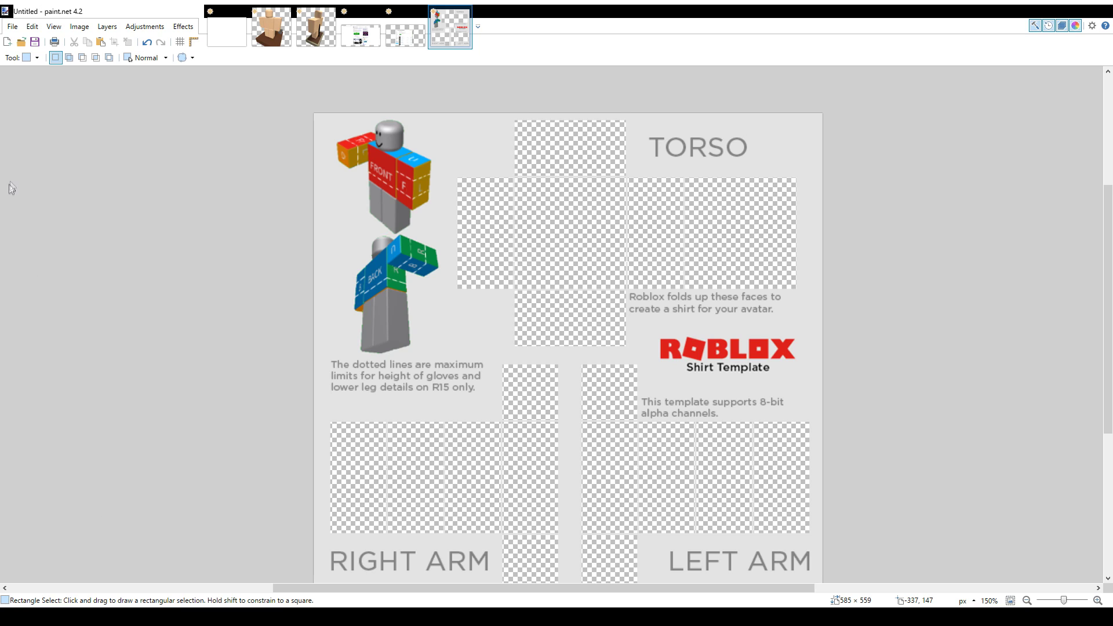
Draw a short pink line on the torso front and select a small patch of it.
{"action": "key", "text": "b"}
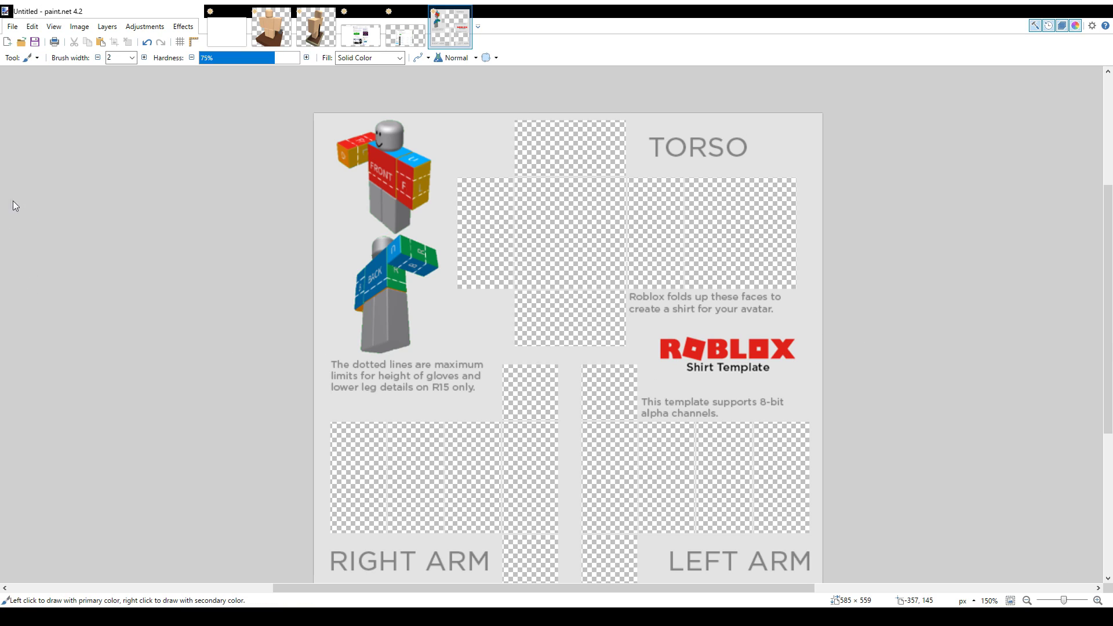
{"action": "key", "text": "o"}
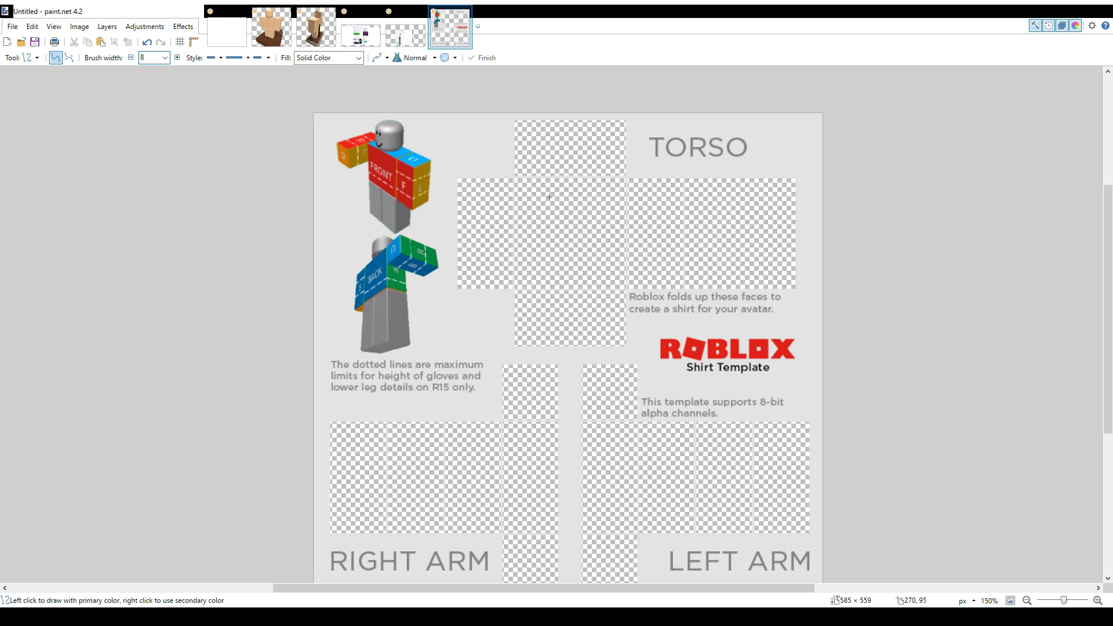
{"action": "left_click_drag", "start_coordinate": [549, 197], "coordinate": [551, 230]}
{"action": "scroll", "coordinate": [547, 206], "scroll_direction": "up", "scroll_amount": 2}
{"action": "scroll", "coordinate": [546, 206], "scroll_direction": "up", "scroll_amount": 2}
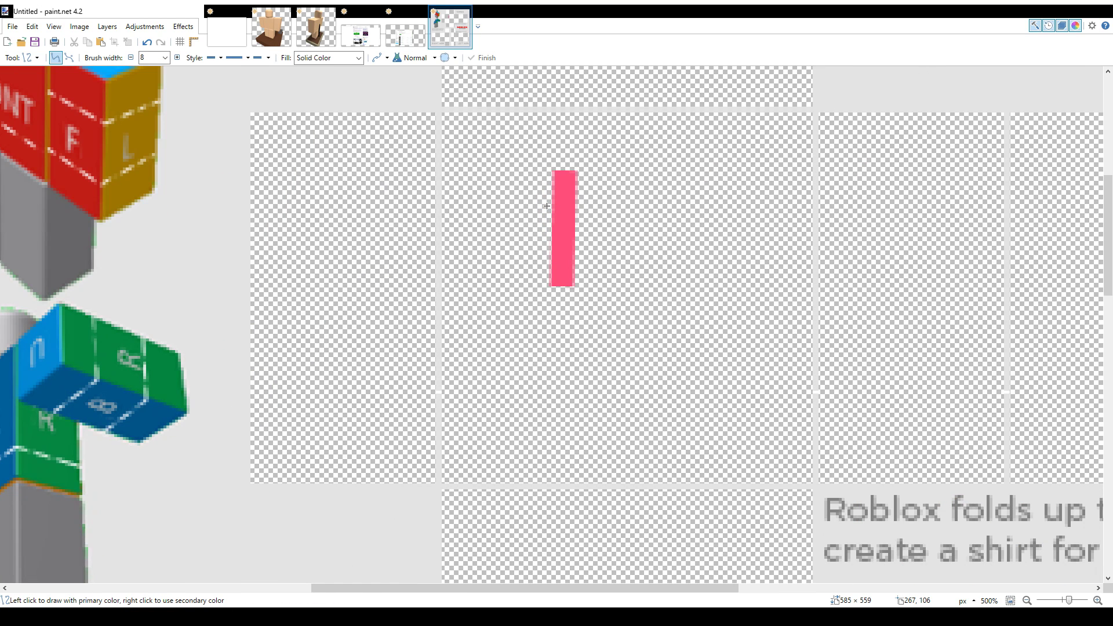
{"action": "key", "text": "s"}
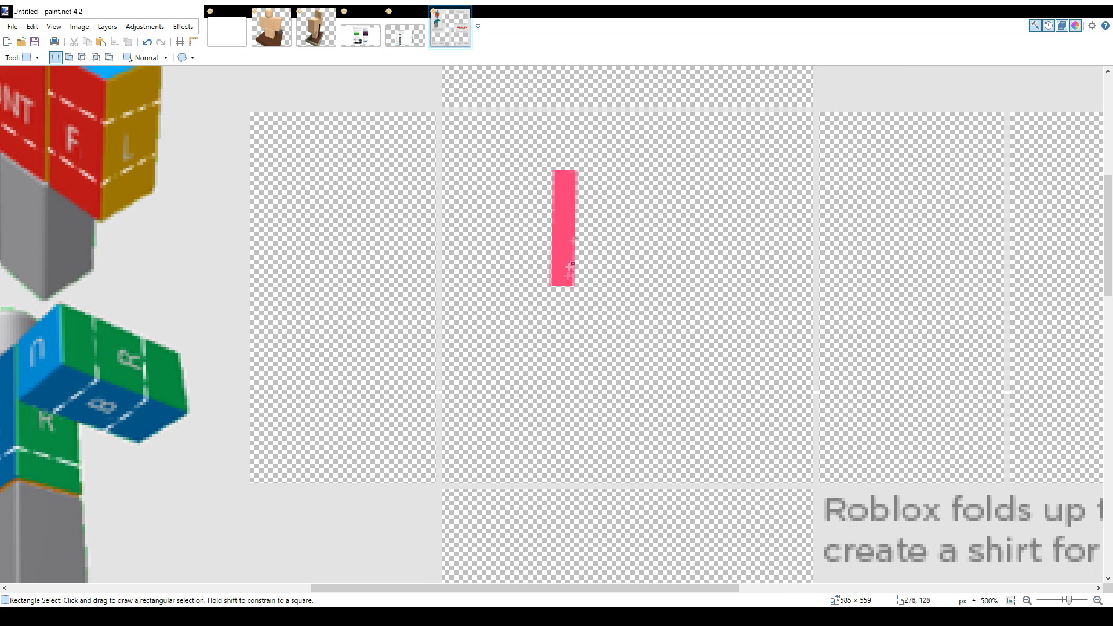
{"action": "left_click_drag", "start_coordinate": [561, 221], "coordinate": [563, 227]}
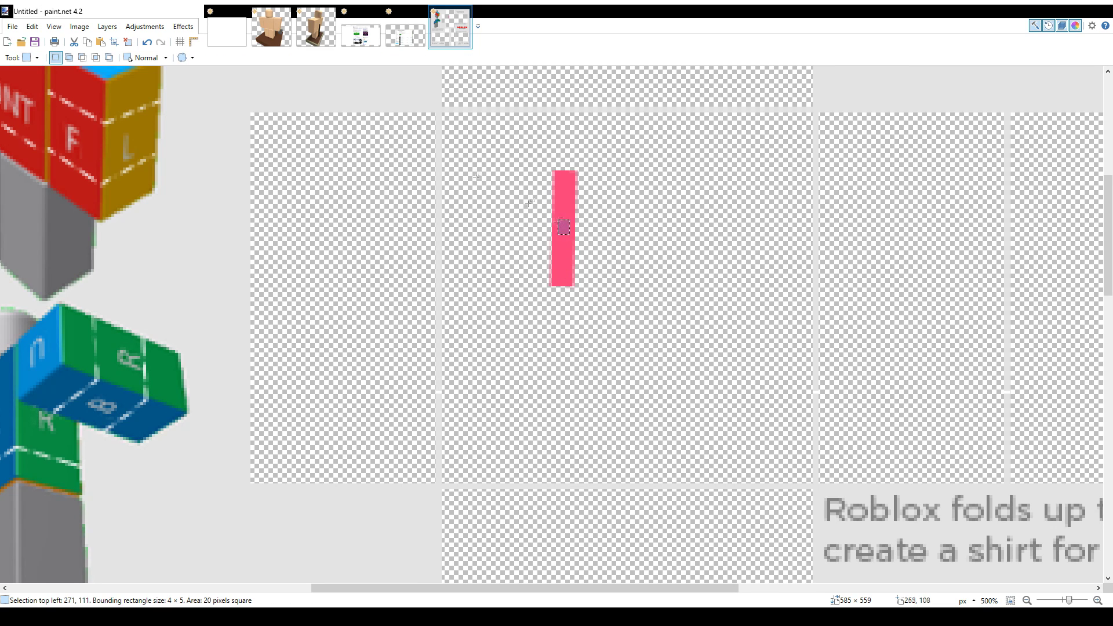
Scale the pink patch into a 128×128 square covering the FRONT panel.
{"action": "key", "text": "m"}
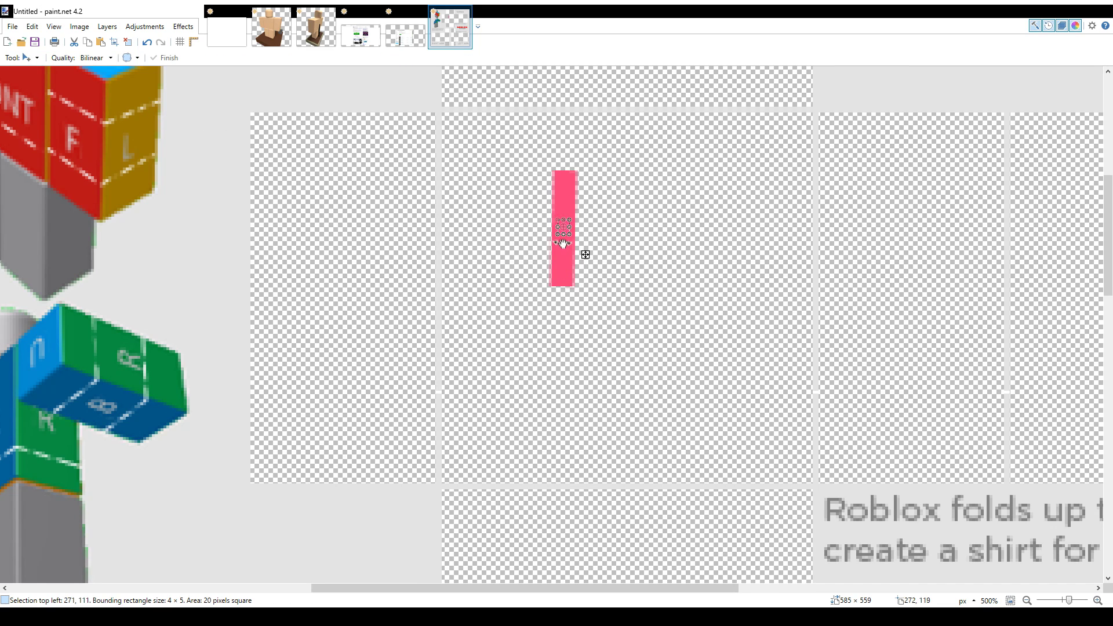
{"action": "mouse_move", "coordinate": [558, 235]}
{"action": "left_mouse_down"}
{"action": "mouse_move", "coordinate": [471, 411]}
{"action": "mouse_move", "coordinate": [450, 423]}
{"action": "left_mouse_up"}
{"action": "left_click_drag", "start_coordinate": [508, 249], "coordinate": [498, 145]}
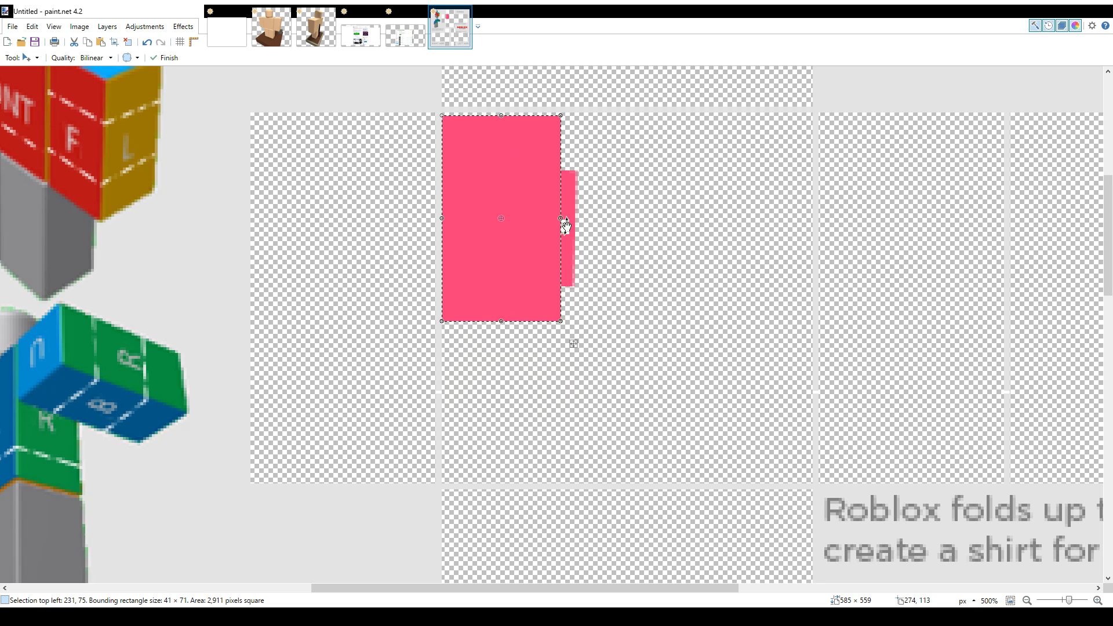
{"action": "left_click_drag", "start_coordinate": [562, 224], "coordinate": [794, 231]}
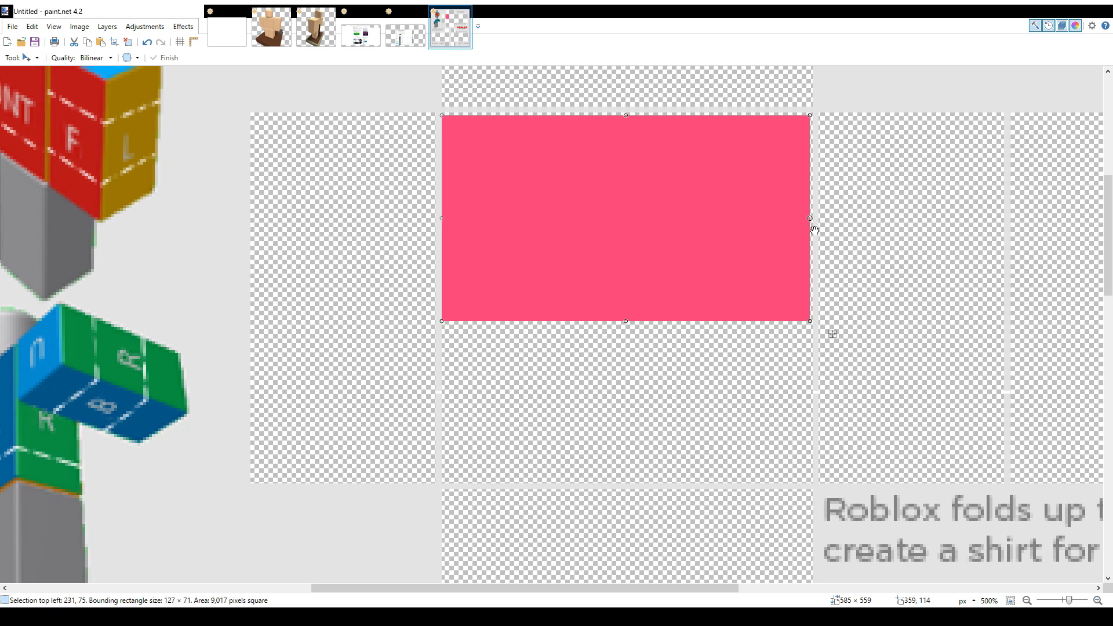
{"action": "left_click_drag", "start_coordinate": [794, 231], "coordinate": [819, 230]}
{"action": "left_click_drag", "start_coordinate": [627, 321], "coordinate": [673, 484]}
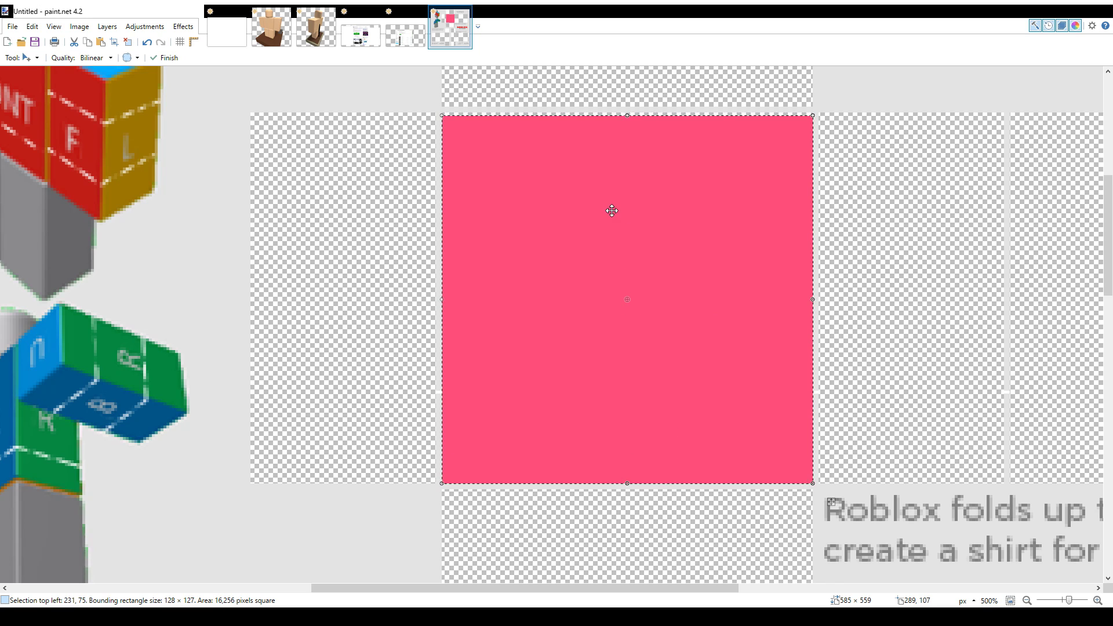
{"action": "left_click_drag", "start_coordinate": [627, 116], "coordinate": [627, 112]}
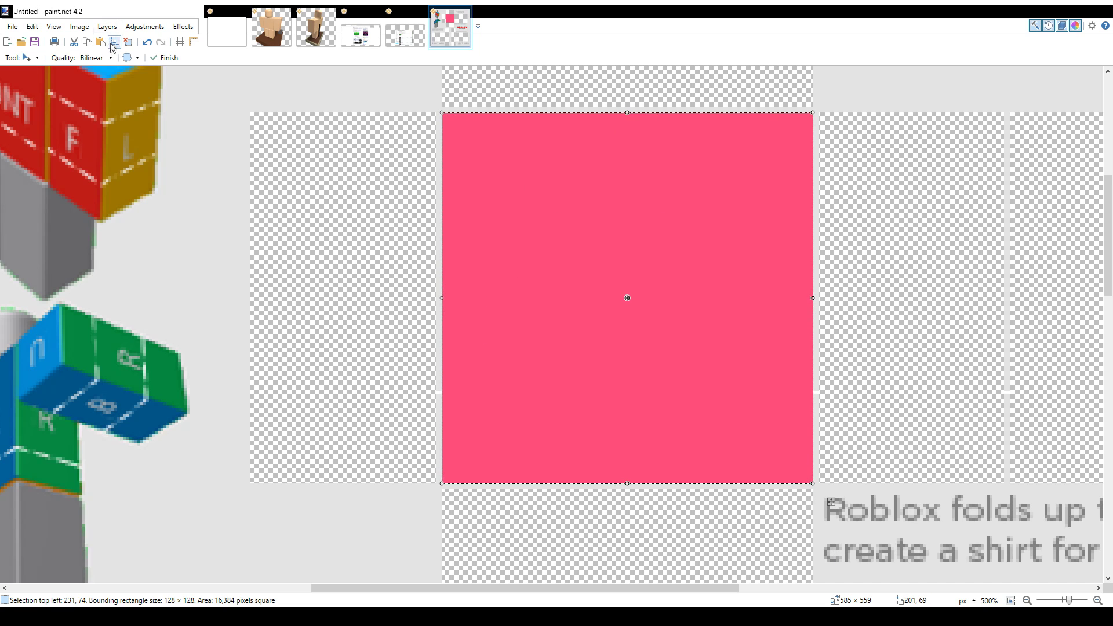
Paste a copy of the pink square over the BACK panel.
{"action": "left_click", "coordinate": [88, 46]}
{"action": "mouse_move", "coordinate": [555, 187]}
{"action": "left_mouse_down"}
{"action": "mouse_move", "coordinate": [783, 222]}
{"action": "mouse_move", "coordinate": [747, 186]}
{"action": "left_mouse_up"}
{"action": "scroll", "coordinate": [783, 222], "scroll_direction": "right", "scroll_amount": 5}
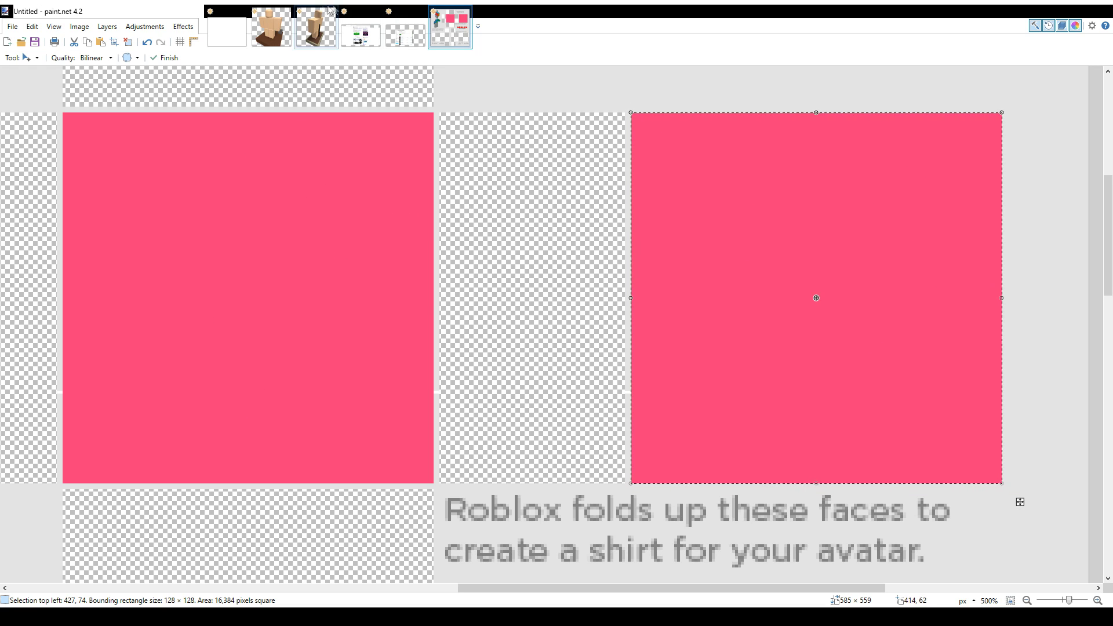
{"action": "left_click", "coordinate": [271, 27]}
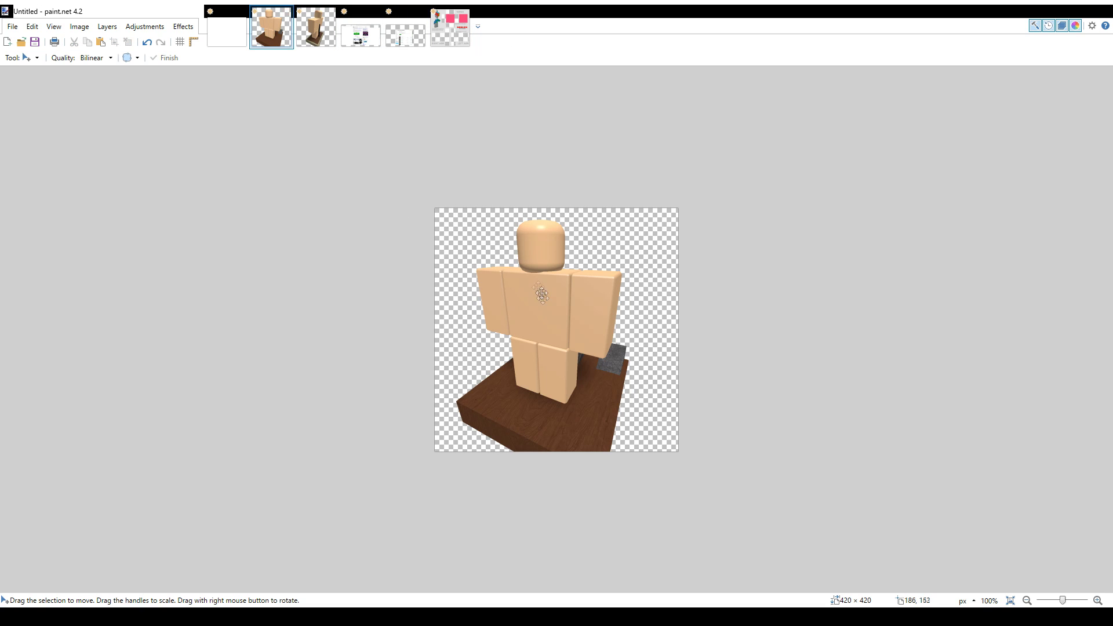
Check the figure's back view, then return to its front-facing image.
{"action": "left_click", "coordinate": [322, 35]}
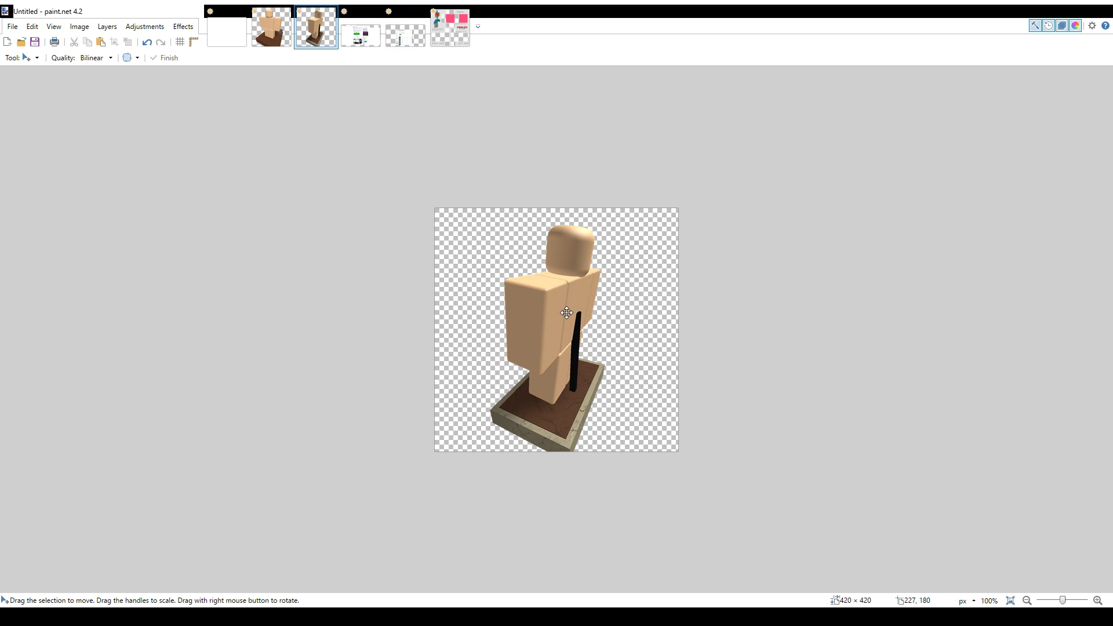
{"action": "key", "text": "ctrl+shift+Tab"}
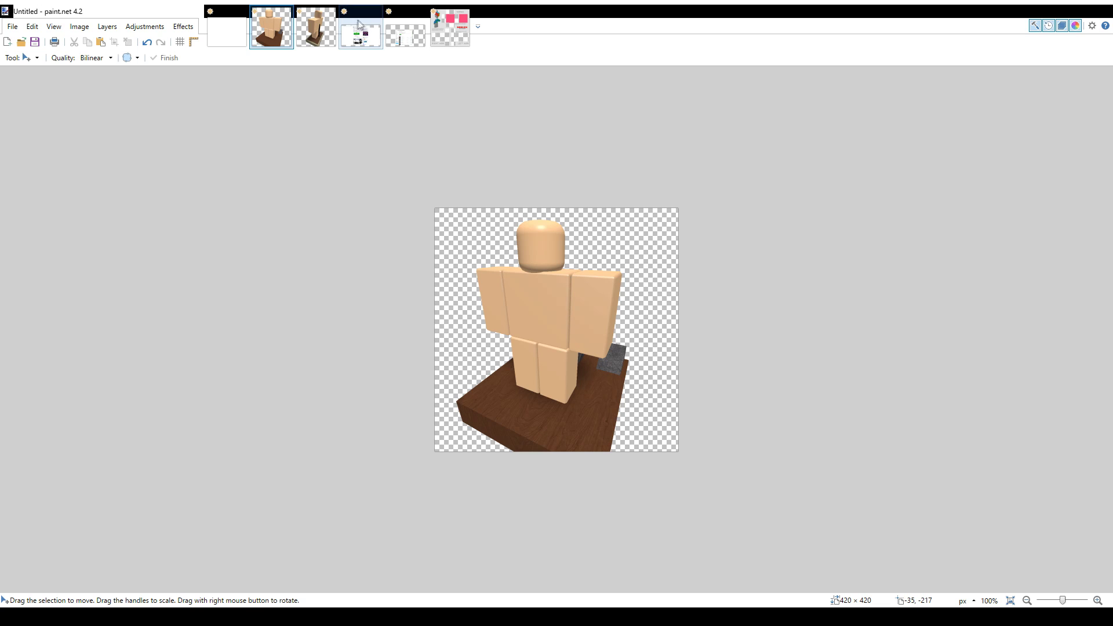
Fill the empty side panel beside FRONT with a half-width pink strip.
{"action": "left_click", "coordinate": [450, 28]}
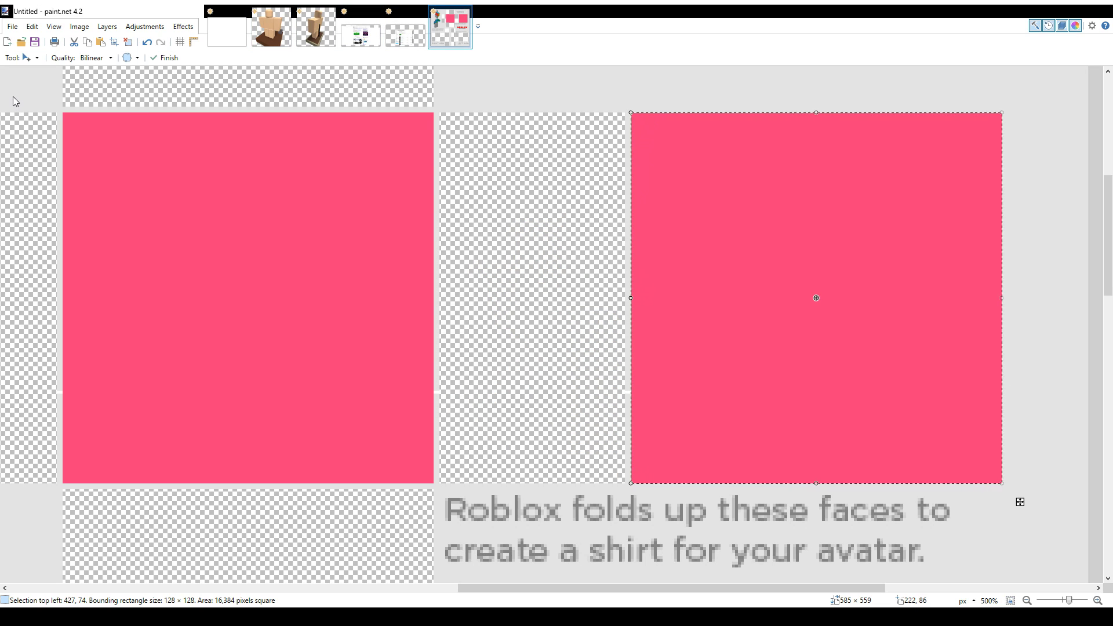
{"action": "left_click_drag", "start_coordinate": [664, 202], "coordinate": [482, 202]}
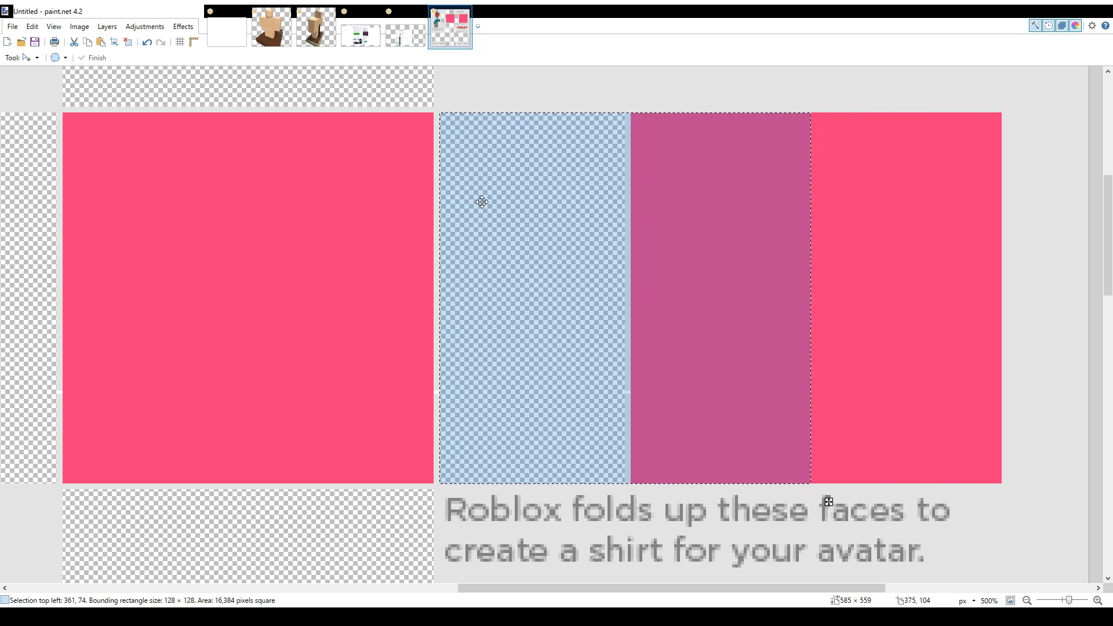
{"action": "left_click_drag", "start_coordinate": [813, 284], "coordinate": [627, 286]}
{"action": "left_click_drag", "start_coordinate": [539, 263], "coordinate": [798, 262]}
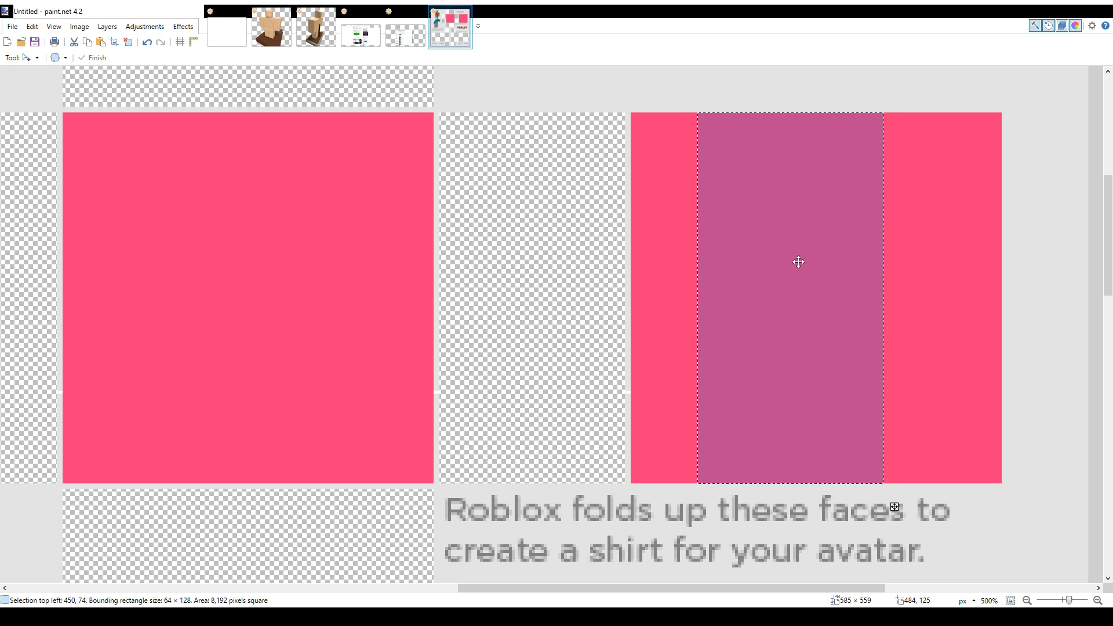
{"action": "key", "text": "m"}
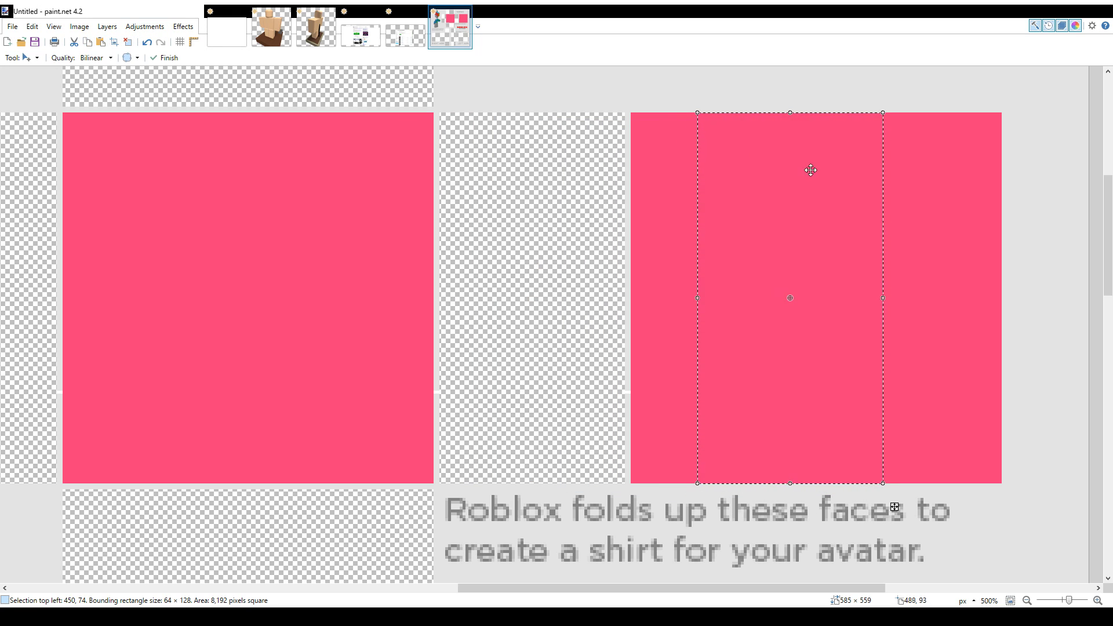
{"action": "left_click_drag", "start_coordinate": [810, 170], "coordinate": [574, 175]}
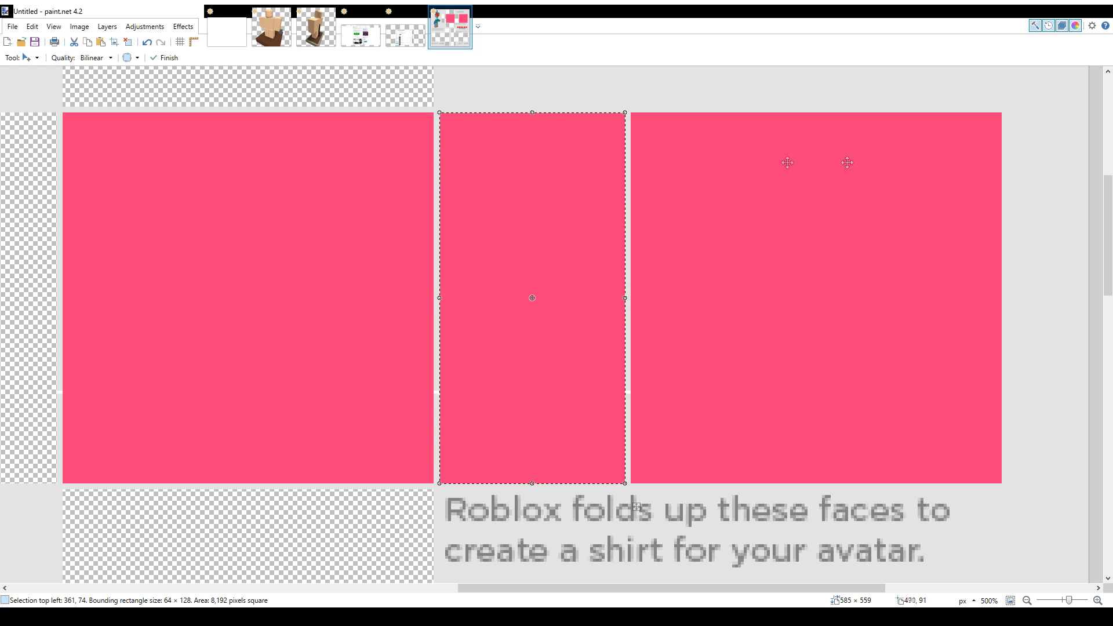
Paste another pink strip into the far-left side slot.
{"action": "left_click", "coordinate": [90, 48]}
{"action": "key", "text": "ctrl+v"}
{"action": "left_click_drag", "start_coordinate": [150, 209], "coordinate": [175, 213]}
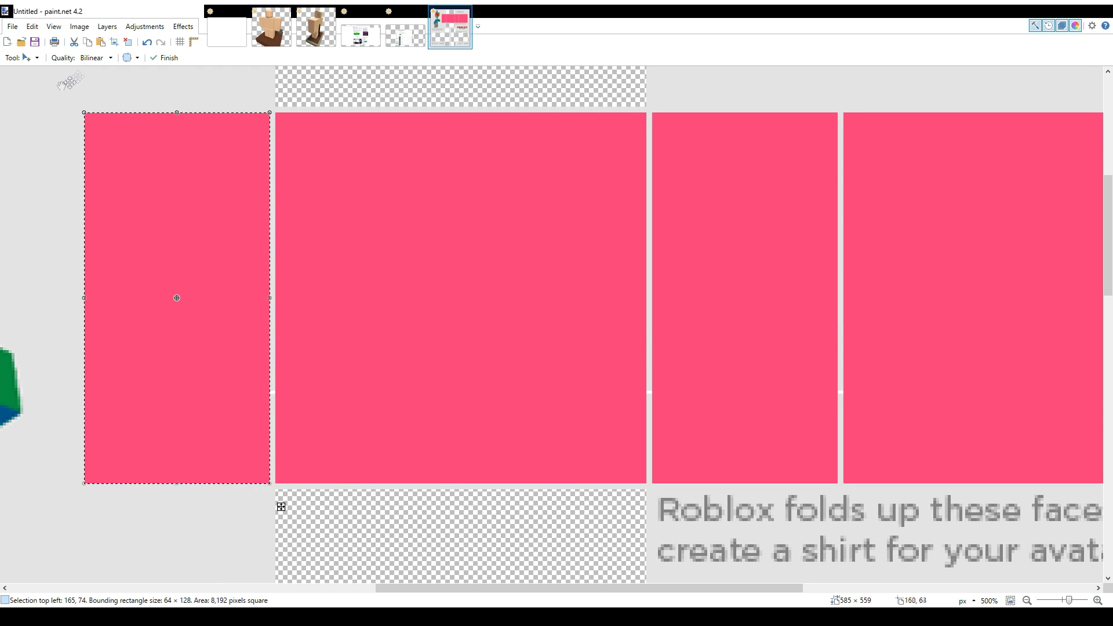
{"action": "key", "text": "m"}
Fill the empty top torso face with a half-height pink block.
{"action": "mouse_move", "coordinate": [167, 224]}
{"action": "left_mouse_down"}
{"action": "mouse_move", "coordinate": [245, 241]}
{"action": "mouse_move", "coordinate": [250, 264]}
{"action": "mouse_move", "coordinate": [367, 227]}
{"action": "mouse_move", "coordinate": [362, 215]}
{"action": "left_mouse_up"}
{"action": "scroll", "coordinate": [250, 264], "scroll_direction": "up", "scroll_amount": 3}
{"action": "left_click_drag", "start_coordinate": [461, 290], "coordinate": [646, 295]}
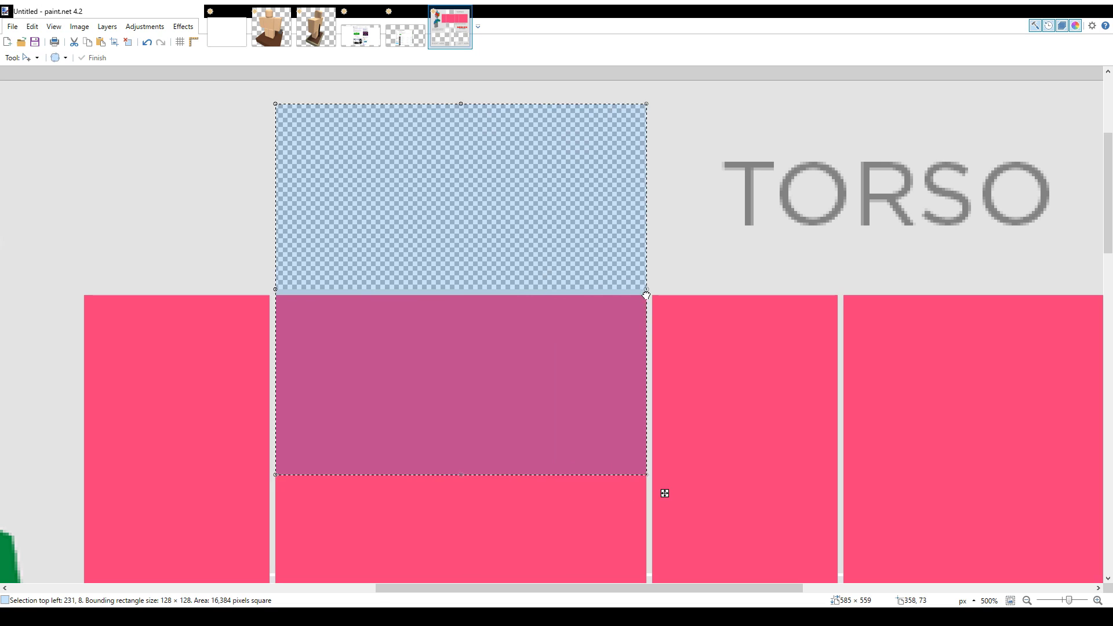
{"action": "left_click_drag", "start_coordinate": [465, 476], "coordinate": [479, 294]}
{"action": "left_click_drag", "start_coordinate": [541, 174], "coordinate": [546, 384]}
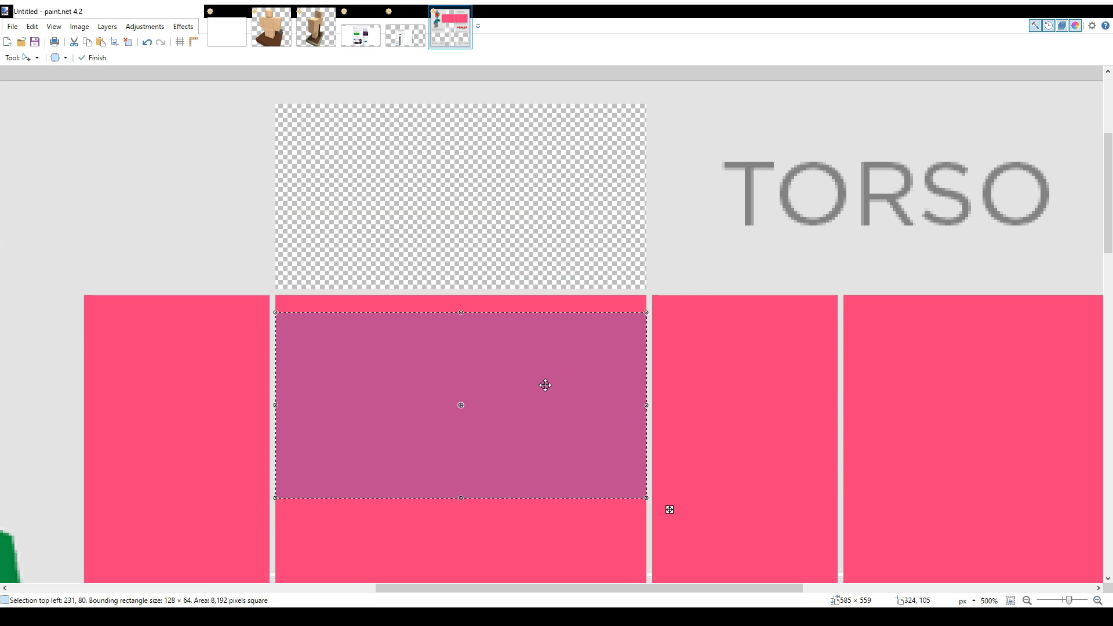
{"action": "left_click", "coordinate": [104, 43]}
{"action": "left_click_drag", "start_coordinate": [383, 342], "coordinate": [386, 134]}
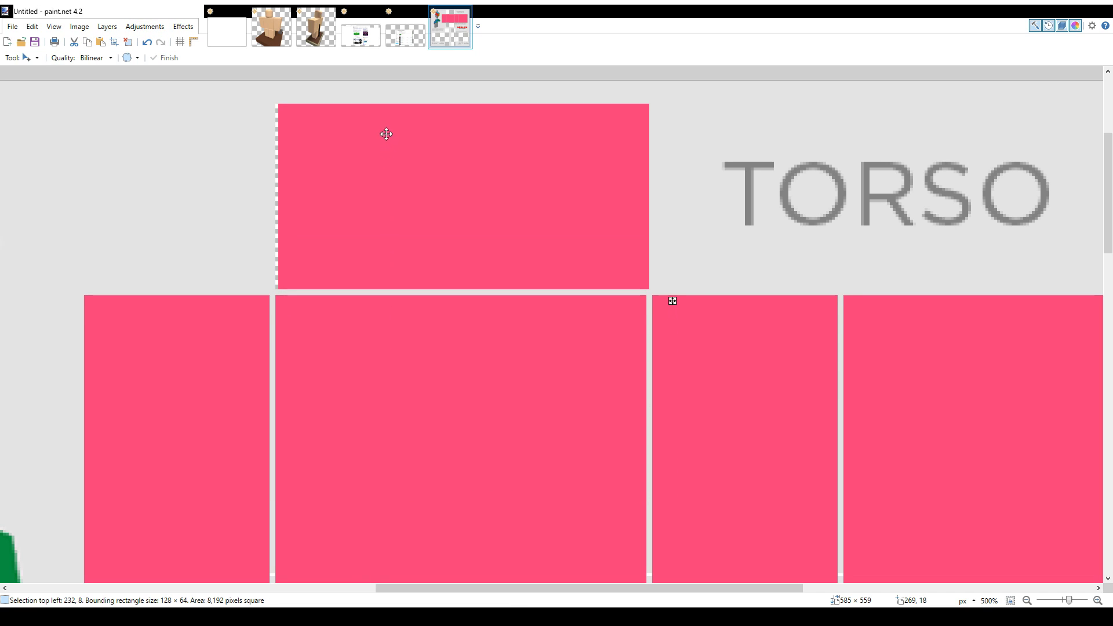
{"action": "left_click", "coordinate": [293, 39]}
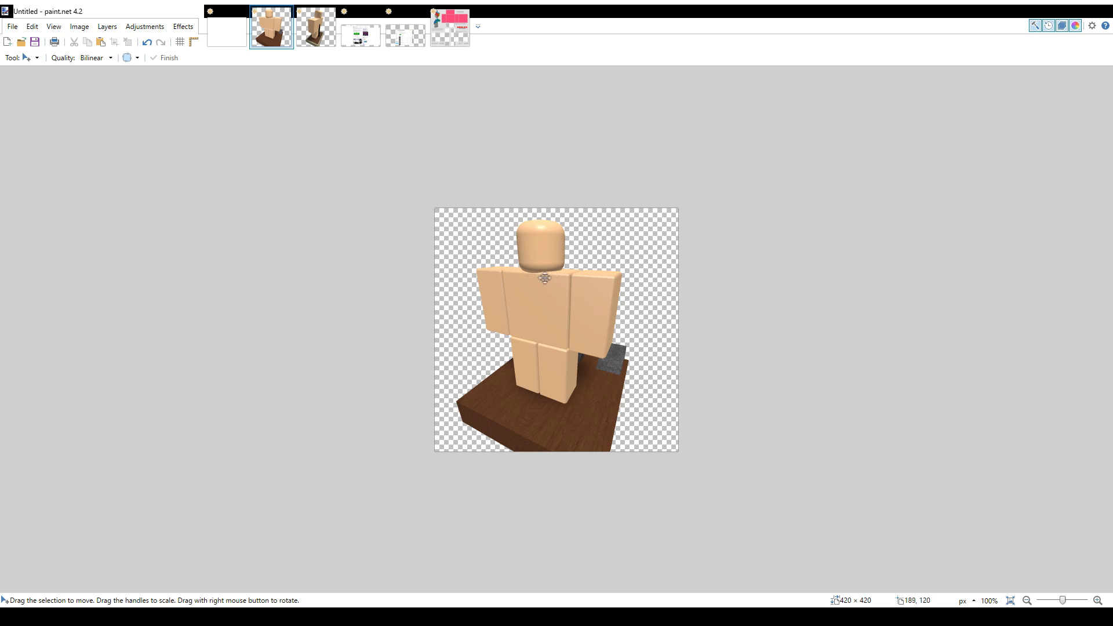
Paste a pink block into the bottom face below FRONT and compare with the figure.
{"action": "left_click", "coordinate": [457, 37]}
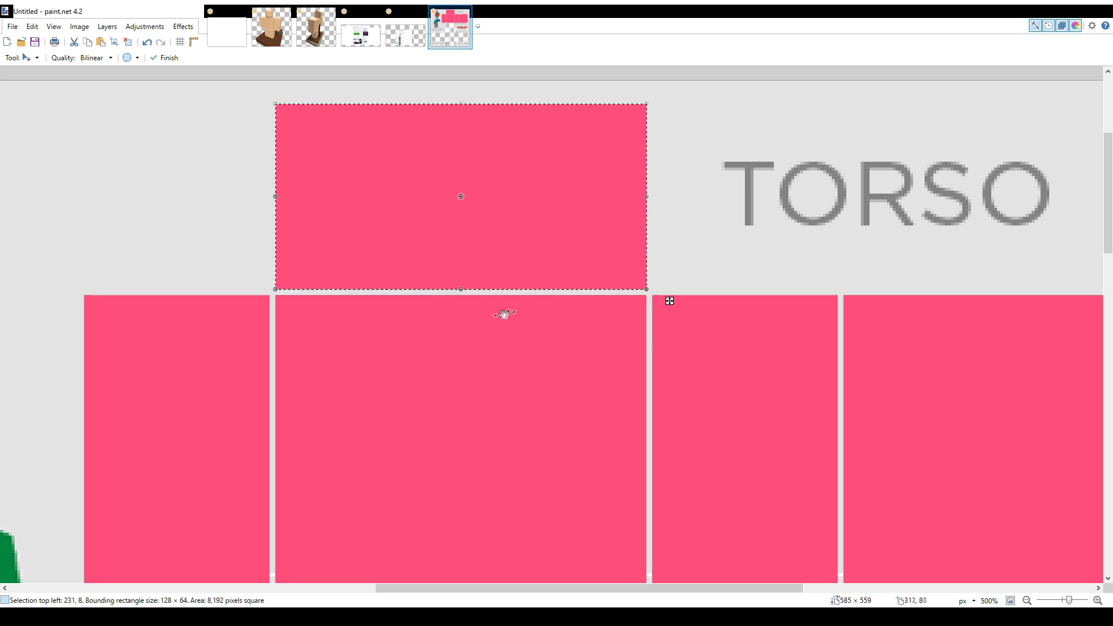
{"action": "left_click", "coordinate": [104, 43]}
{"action": "mouse_move", "coordinate": [502, 147]}
{"action": "left_mouse_down"}
{"action": "mouse_move", "coordinate": [525, 387]}
{"action": "mouse_move", "coordinate": [517, 375]}
{"action": "left_mouse_up"}
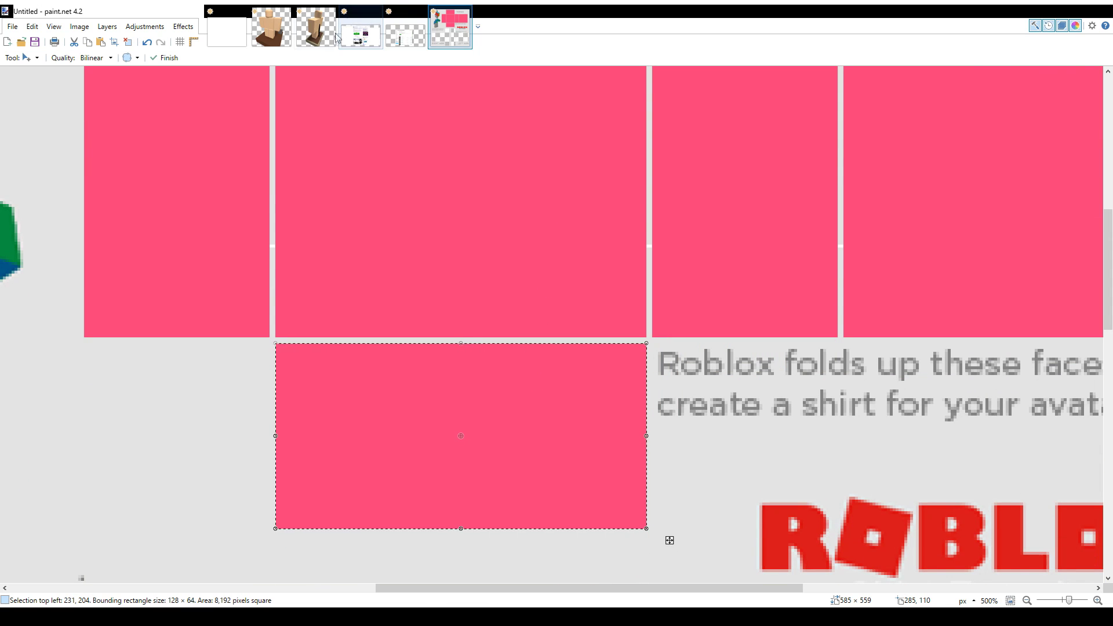
{"action": "left_click", "coordinate": [271, 29]}
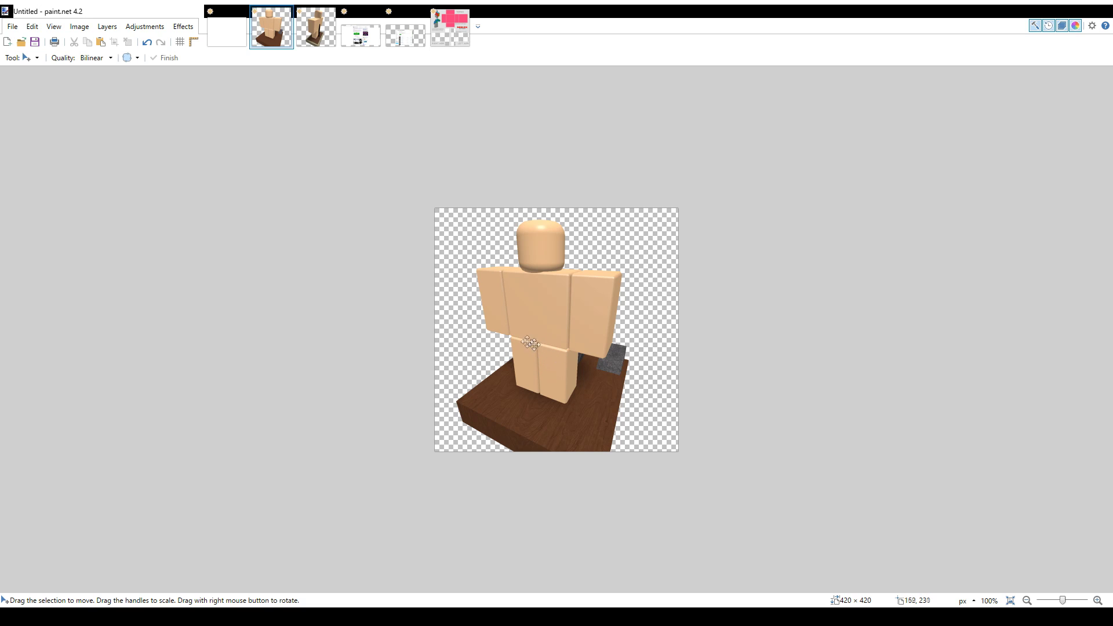
{"action": "left_click", "coordinate": [468, 40]}
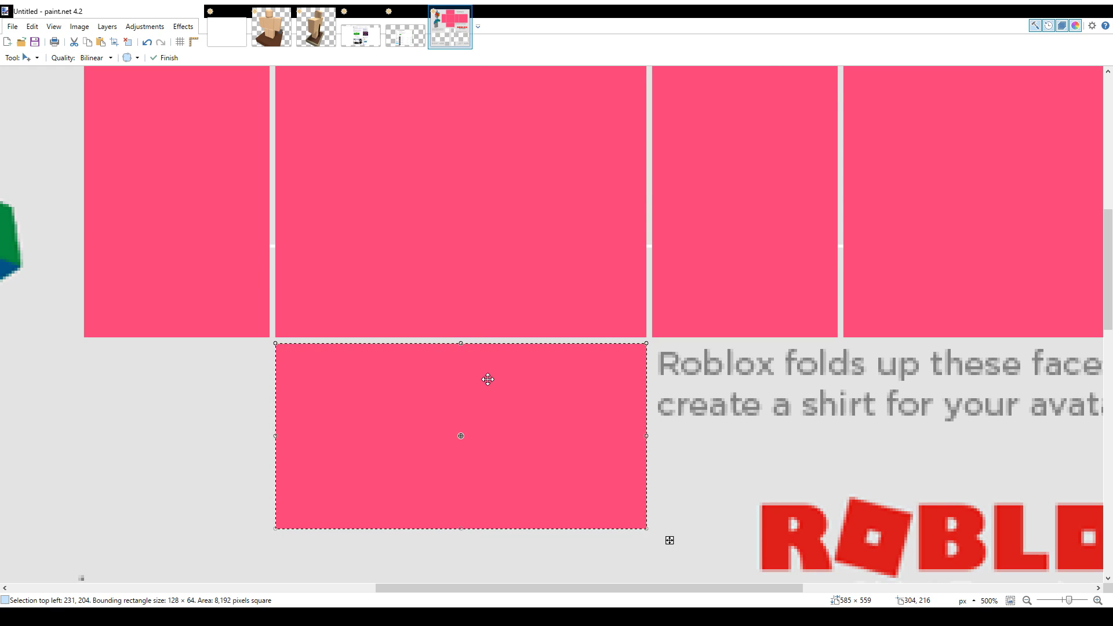
{"action": "scroll", "coordinate": [487, 379], "scroll_direction": "down", "scroll_amount": 3}
{"action": "scroll", "coordinate": [487, 379], "scroll_direction": "up", "scroll_amount": 1}
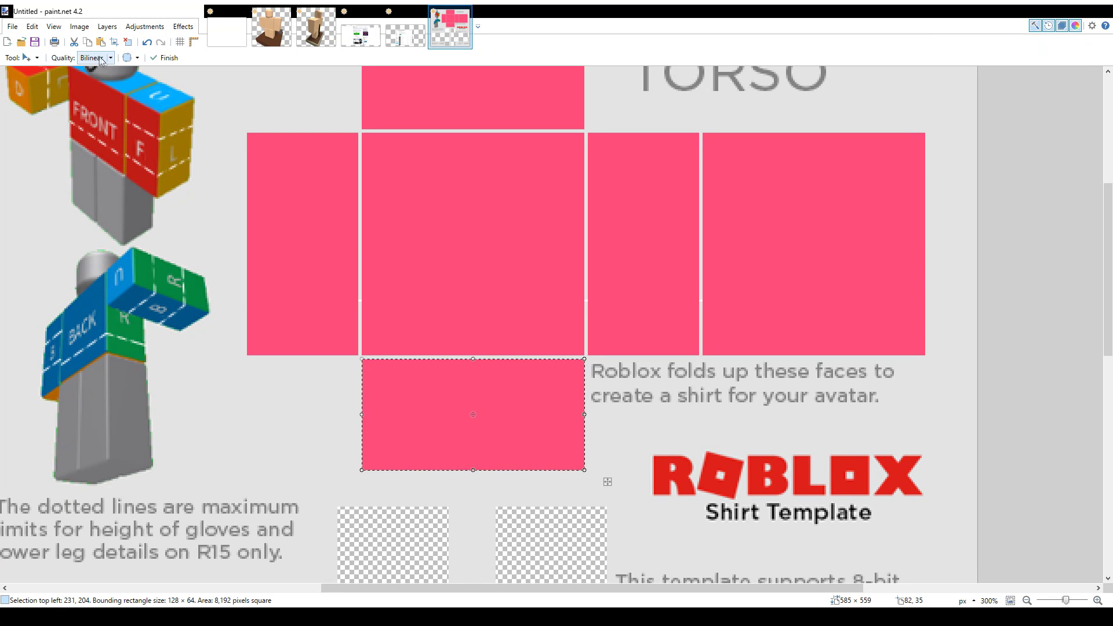
Move the pink block into the arm area and shrink it to a 64×64 square.
{"action": "left_click_drag", "start_coordinate": [447, 384], "coordinate": [427, 306]}
{"action": "scroll", "coordinate": [447, 384], "scroll_direction": "down", "scroll_amount": 3}
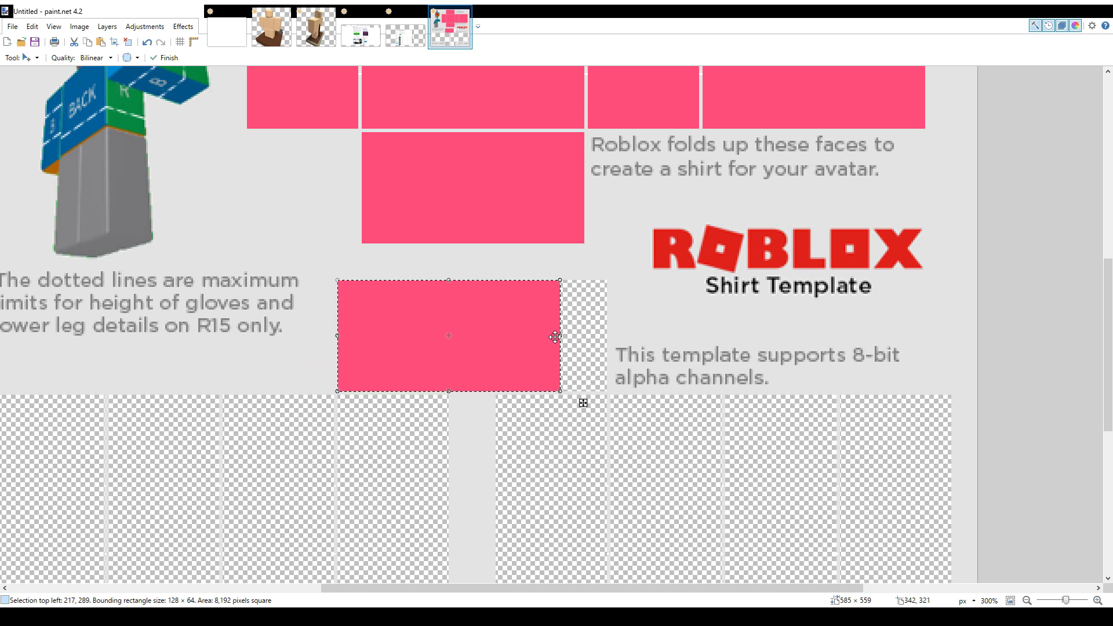
{"action": "left_click_drag", "start_coordinate": [560, 335], "coordinate": [449, 335]}
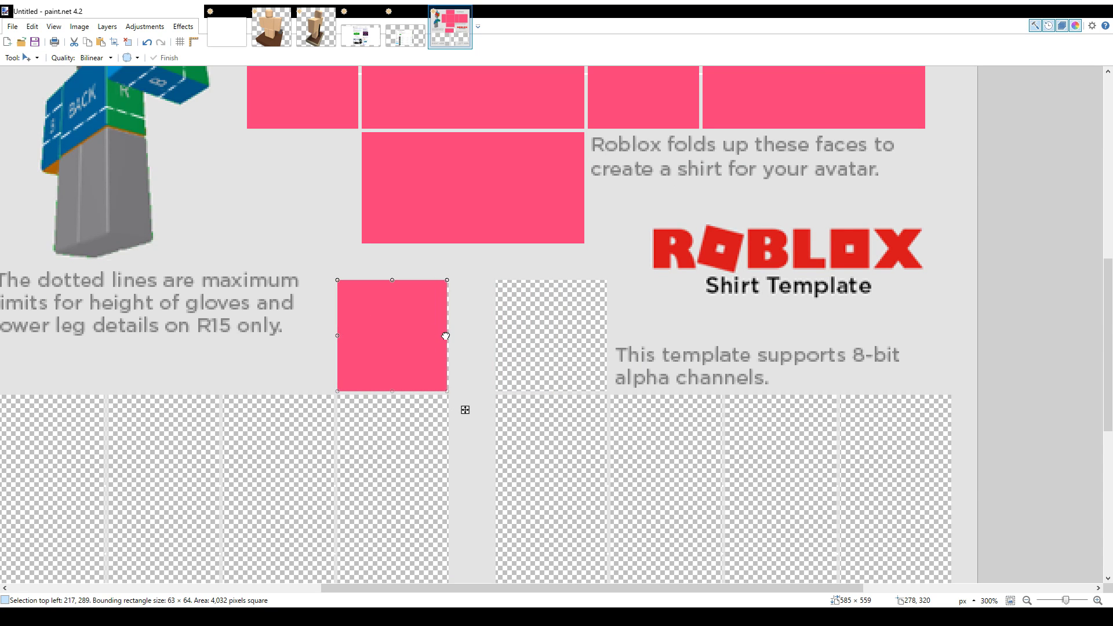
{"action": "scroll", "coordinate": [241, 188], "scroll_direction": "up", "scroll_amount": 2}
{"action": "scroll", "coordinate": [242, 188], "scroll_direction": "up", "scroll_amount": 1}
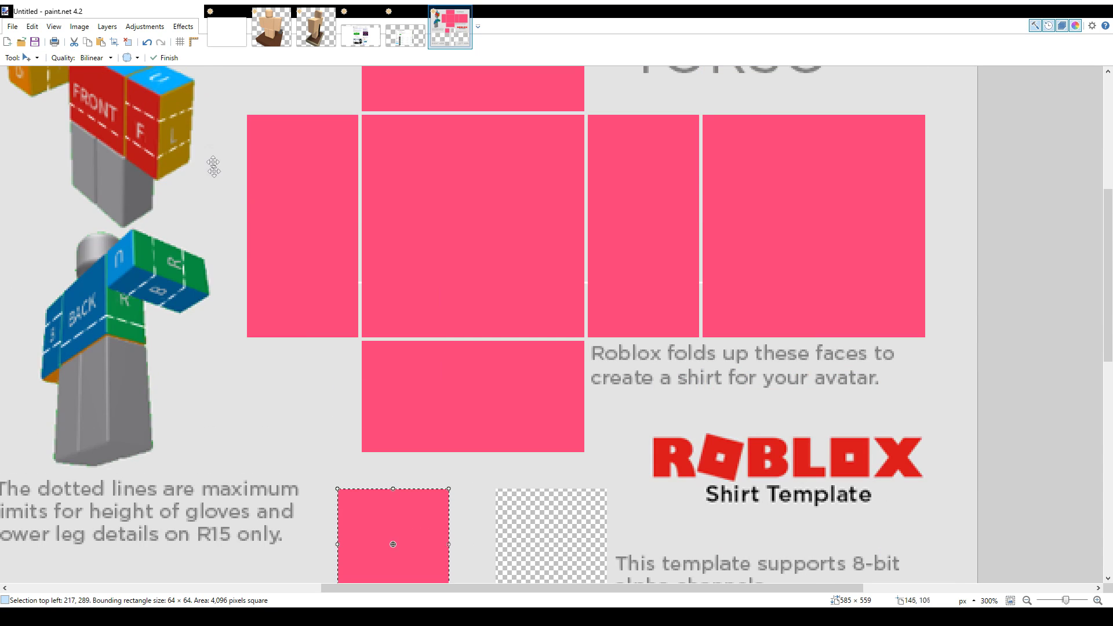
{"action": "scroll", "coordinate": [211, 166], "scroll_direction": "up", "scroll_amount": 2}
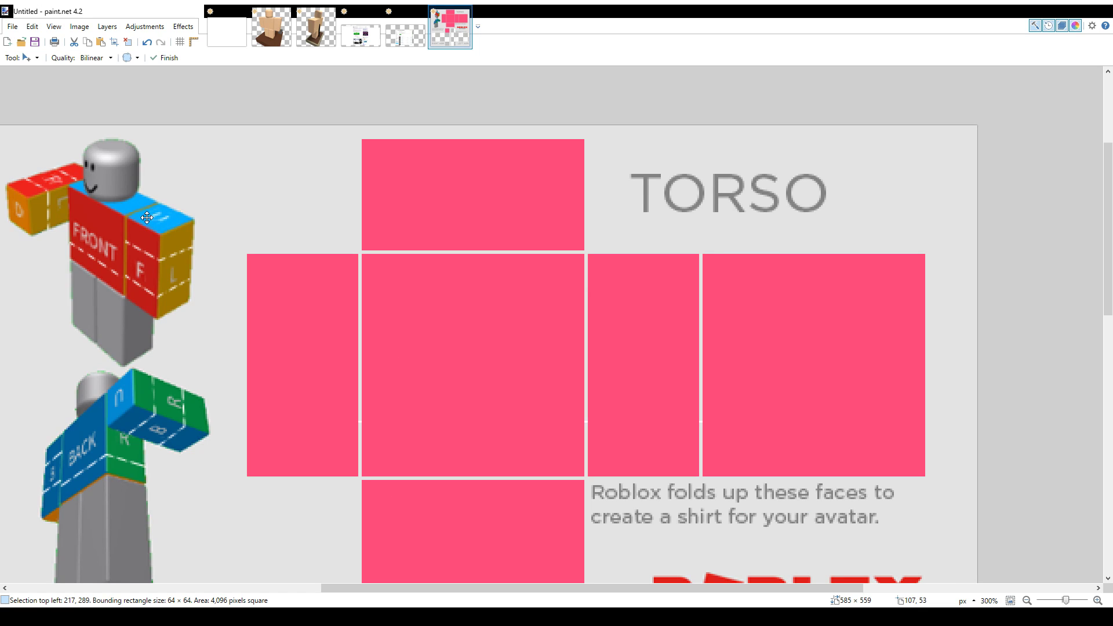
Paste a second 64×64 pink square into the other arm's top square.
{"action": "left_click", "coordinate": [316, 27]}
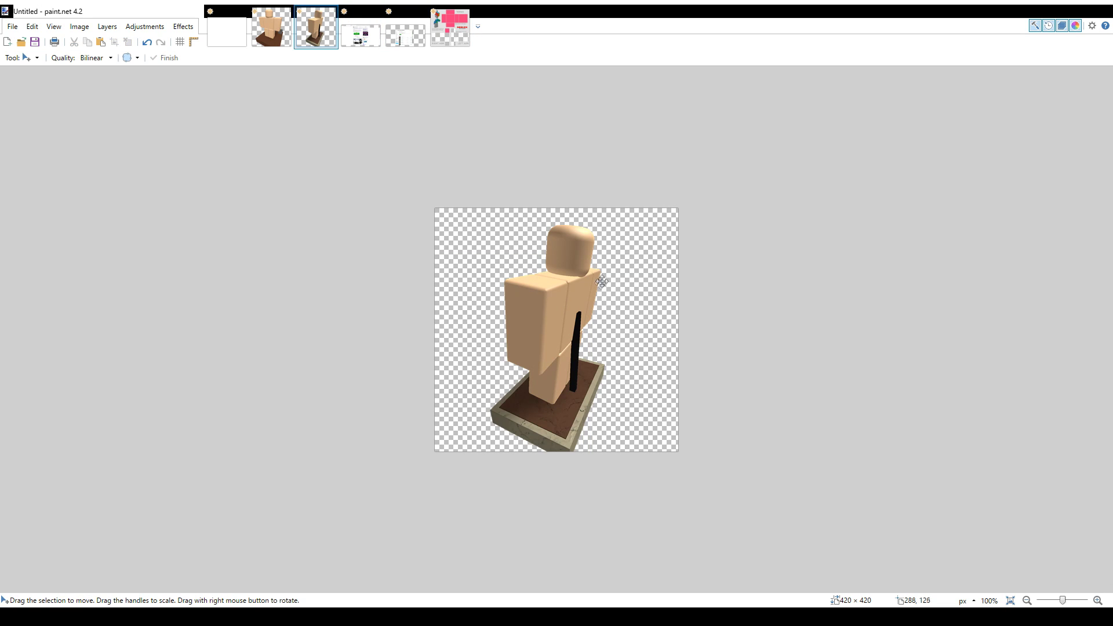
{"action": "left_click", "coordinate": [450, 28]}
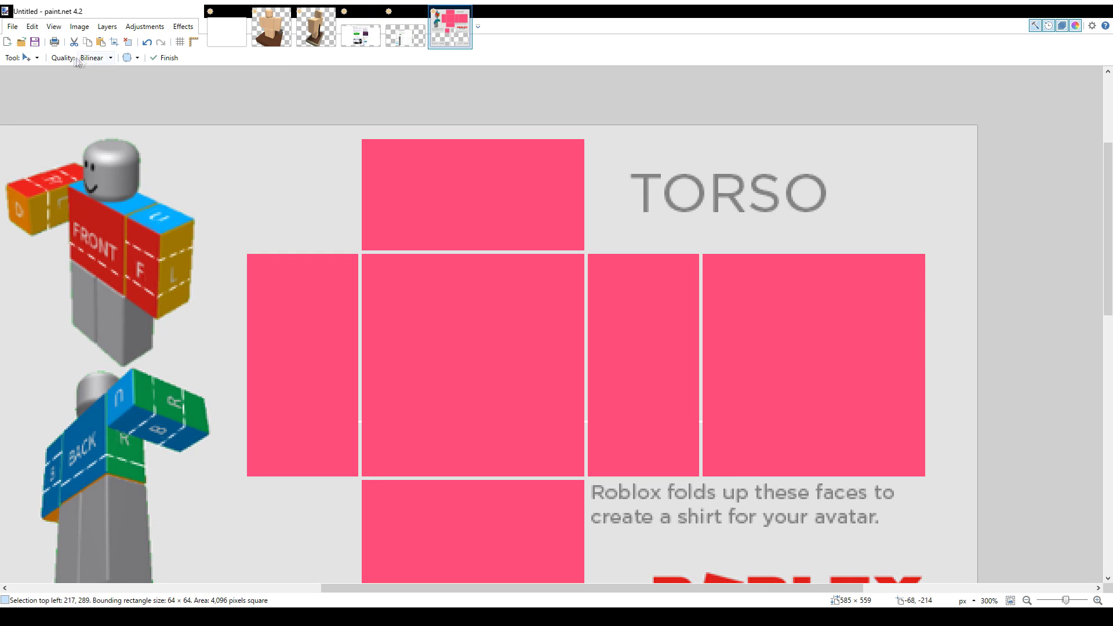
{"action": "left_click", "coordinate": [100, 42]}
{"action": "scroll", "coordinate": [568, 455], "scroll_direction": "down", "scroll_amount": 3}
{"action": "left_click_drag", "start_coordinate": [428, 323], "coordinate": [579, 471]}
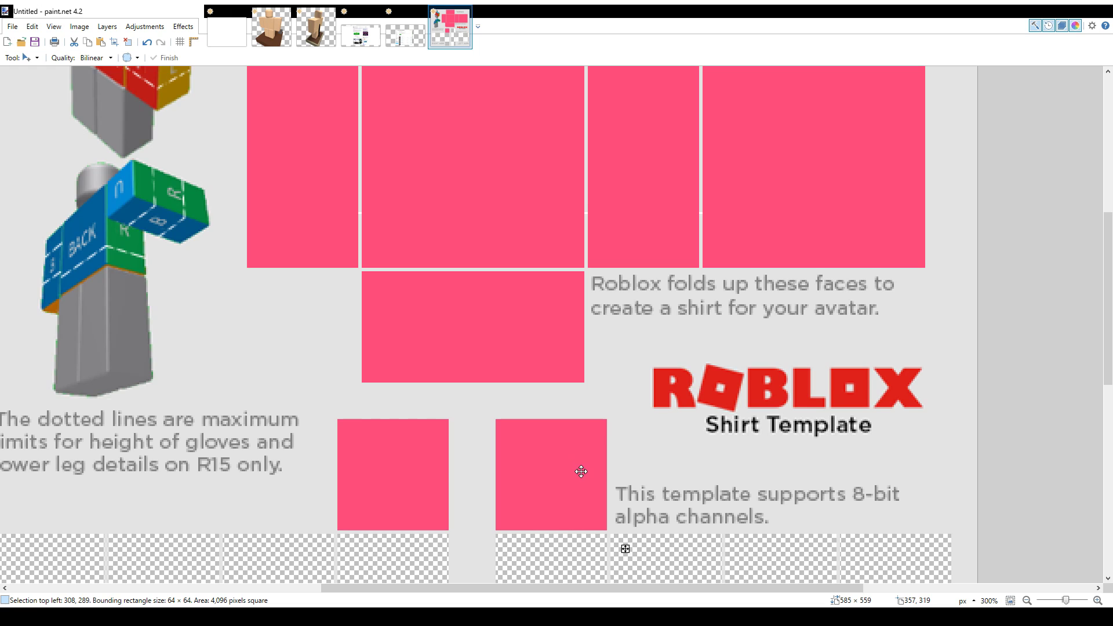
{"action": "scroll", "coordinate": [665, 334], "scroll_direction": "down", "scroll_amount": 2}
{"action": "scroll", "coordinate": [671, 319], "scroll_direction": "down", "scroll_amount": 1}
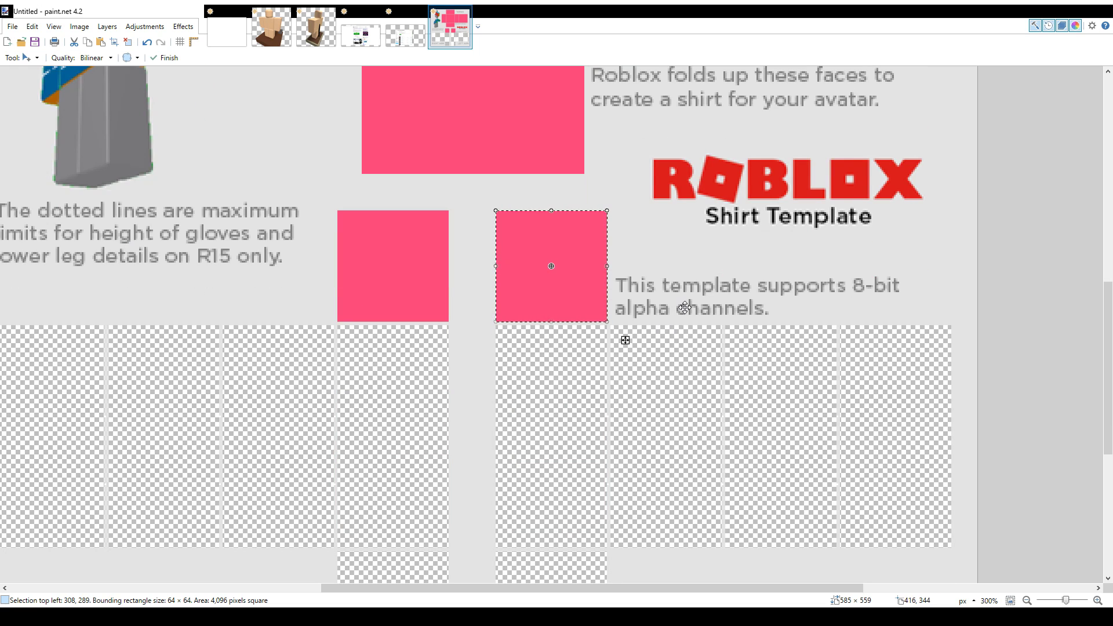
{"action": "scroll", "coordinate": [858, 439], "scroll_direction": "down", "scroll_amount": 1}
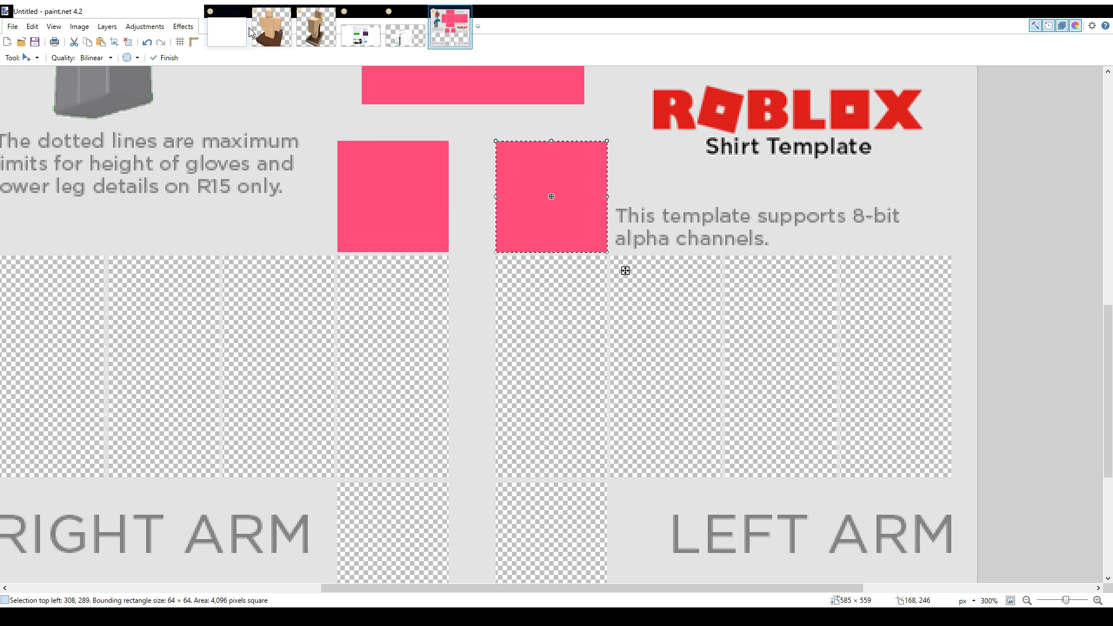
{"action": "key", "text": "ctrl+Tab"}
{"action": "key", "text": "ctrl+Tab"}
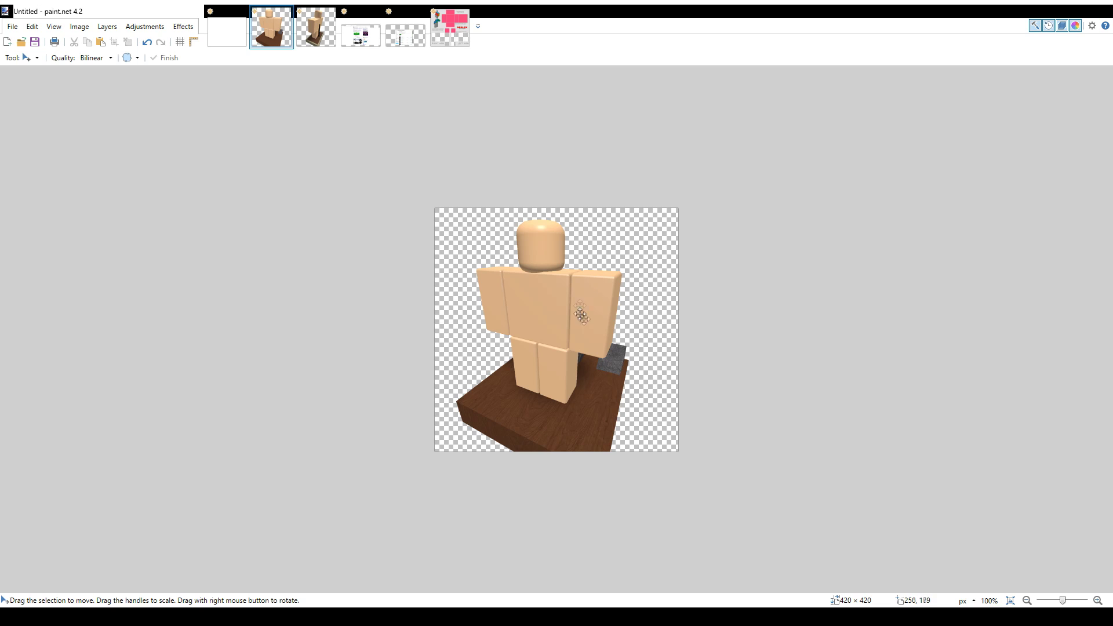
Duplicate the pink square into the arm slot below and shorten it to a 64×38 strip.
{"action": "left_click", "coordinate": [450, 27]}
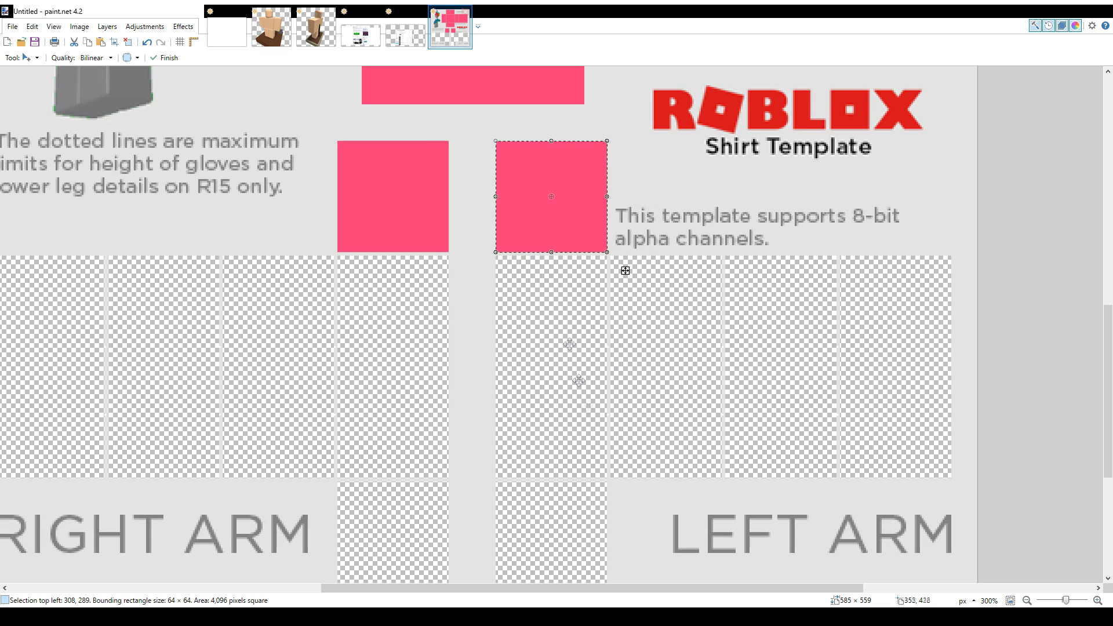
{"action": "mouse_move", "coordinate": [625, 271]}
{"action": "left_mouse_down"}
{"action": "mouse_move", "coordinate": [641, 378]}
{"action": "mouse_move", "coordinate": [625, 387]}
{"action": "left_mouse_up"}
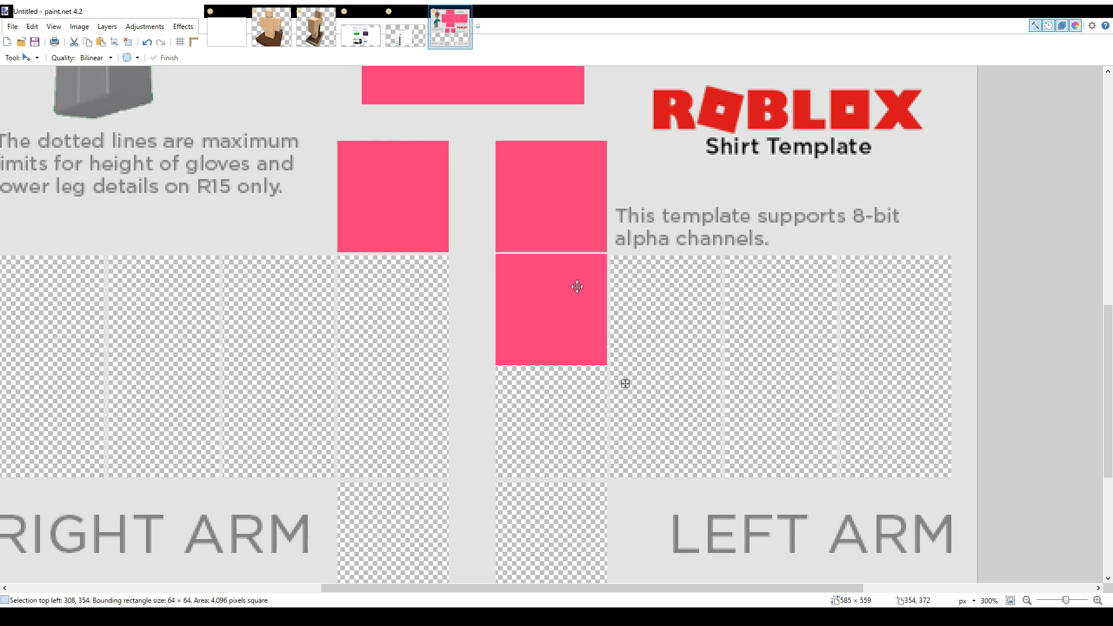
{"action": "left_click_drag", "start_coordinate": [576, 288], "coordinate": [577, 286]}
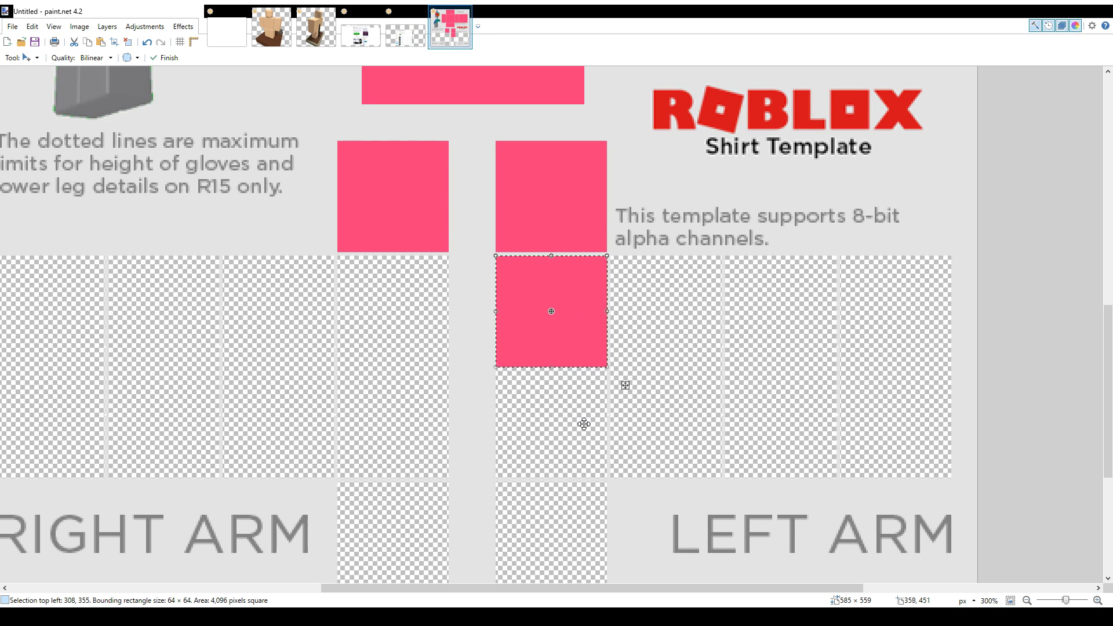
{"action": "mouse_move", "coordinate": [552, 367]}
{"action": "left_mouse_down"}
{"action": "mouse_move", "coordinate": [556, 319]}
{"action": "mouse_move", "coordinate": [562, 478]}
{"action": "mouse_move", "coordinate": [565, 322]}
{"action": "left_mouse_up"}
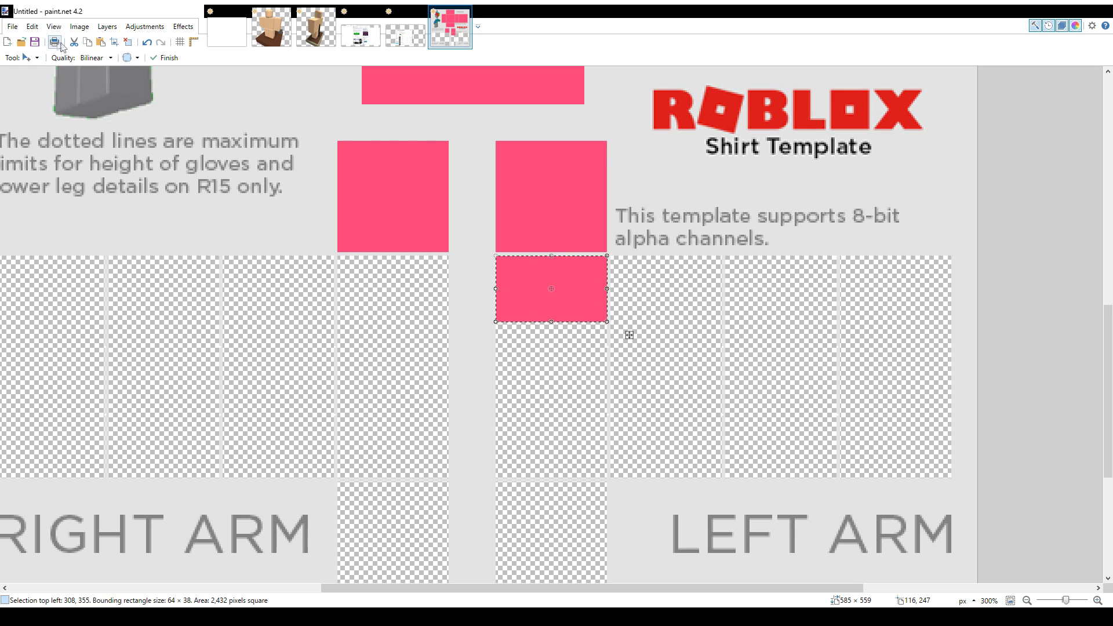
Paste pink strips across the left-arm faces and the right arm's inner face.
{"action": "left_click", "coordinate": [87, 41]}
{"action": "key", "text": "ctrl+v"}
{"action": "left_click_drag", "start_coordinate": [568, 271], "coordinate": [684, 273]}
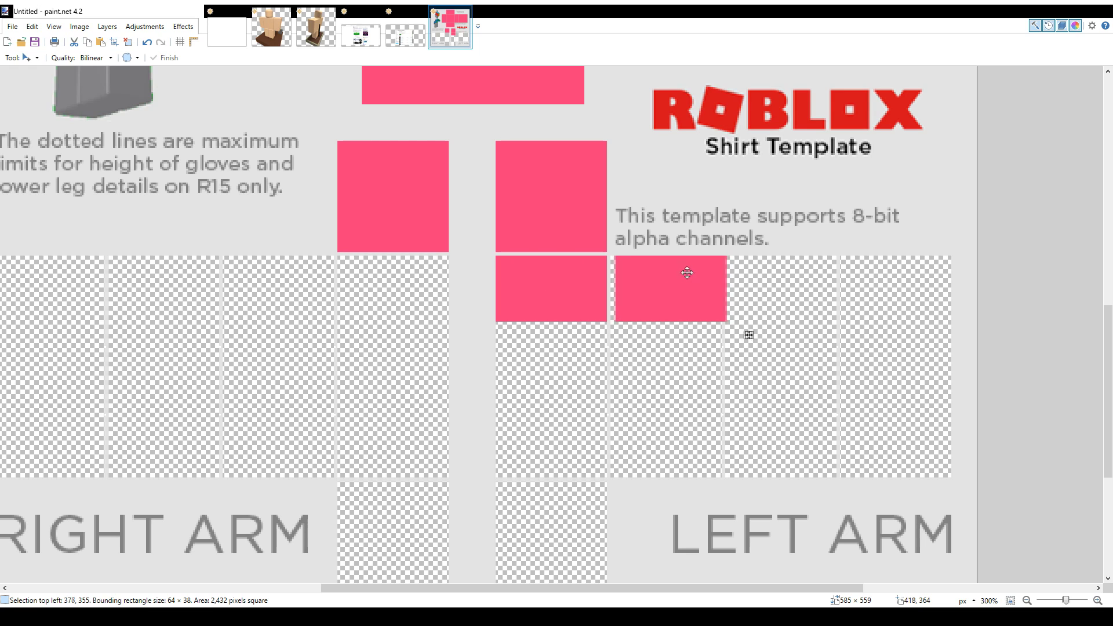
{"action": "left_click_drag", "start_coordinate": [684, 272], "coordinate": [817, 292]}
{"action": "left_click", "coordinate": [102, 43]}
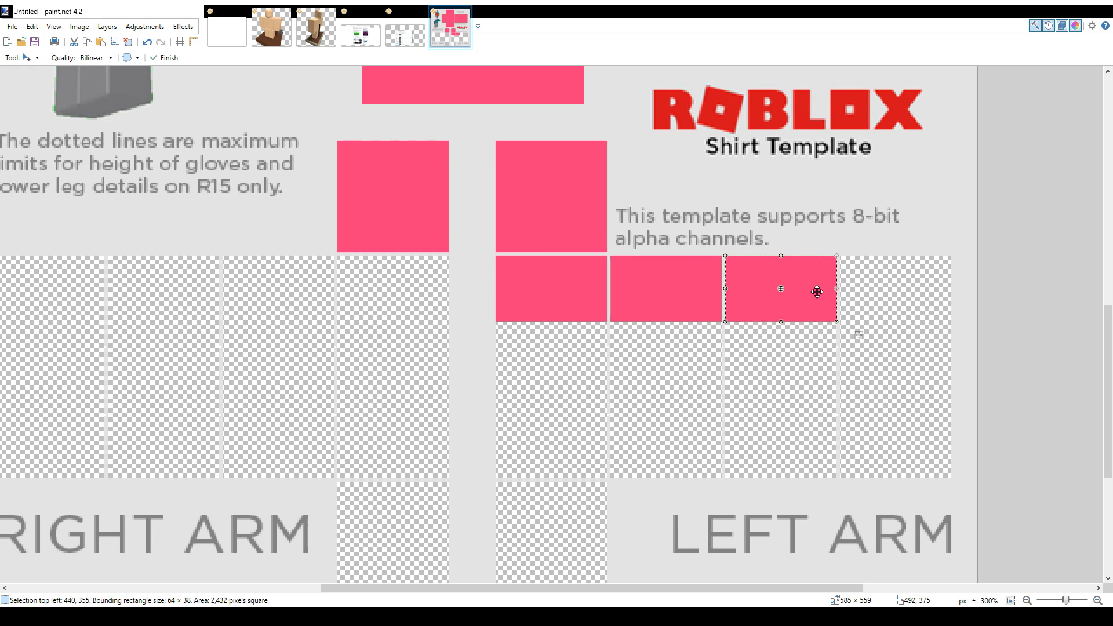
{"action": "left_click", "coordinate": [101, 42]}
{"action": "left_click_drag", "start_coordinate": [585, 286], "coordinate": [930, 285]}
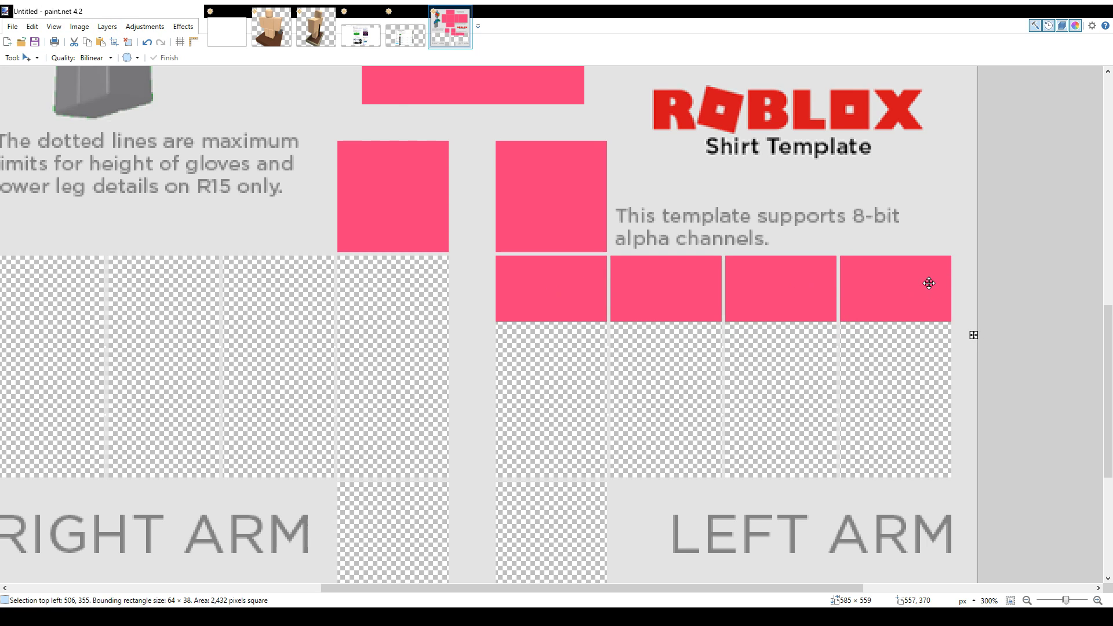
{"action": "left_click", "coordinate": [102, 43]}
{"action": "left_click_drag", "start_coordinate": [594, 286], "coordinate": [434, 285]}
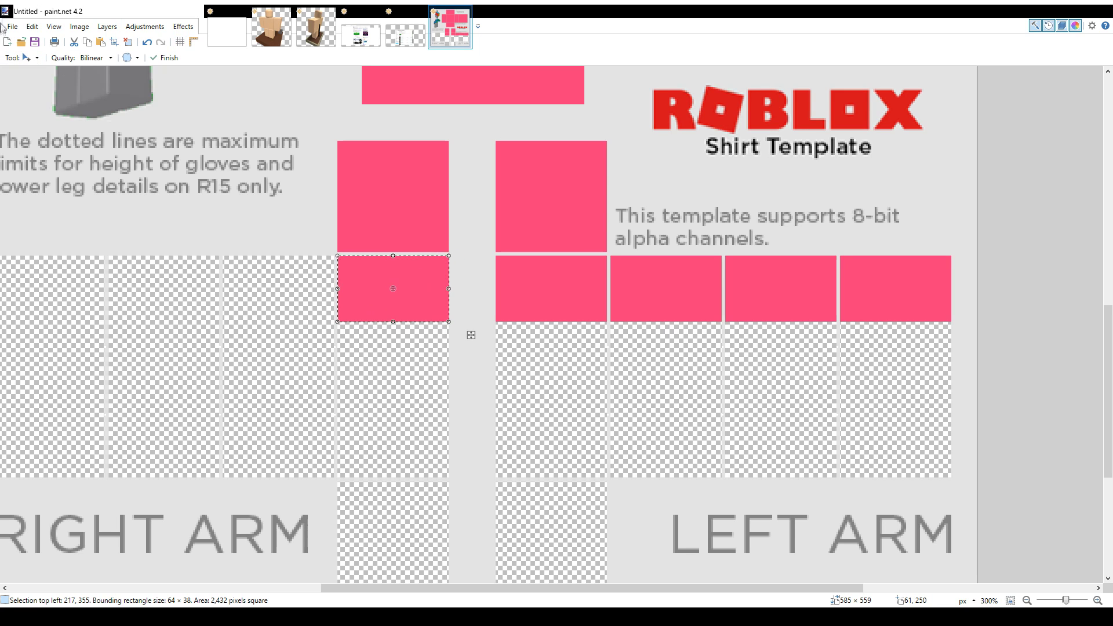
{"action": "key", "text": "s"}
Undo an accidental band erasure and paste strips onto the remaining right-arm faces.
{"action": "left_click", "coordinate": [347, 309]}
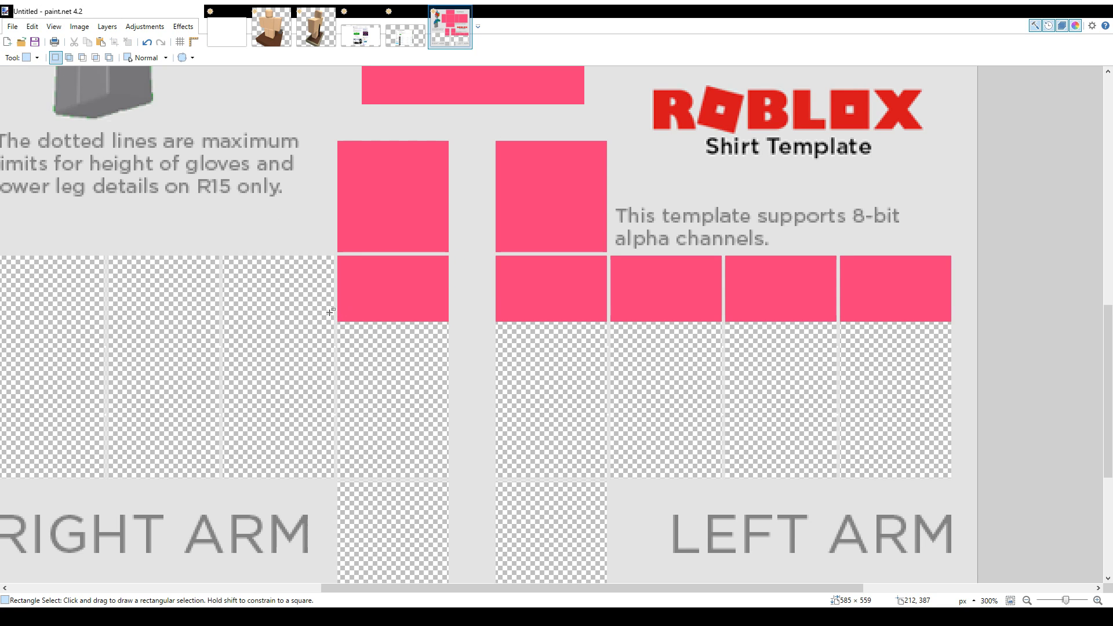
{"action": "left_click_drag", "start_coordinate": [329, 312], "coordinate": [1055, 374]}
{"action": "key", "text": "Delete"}
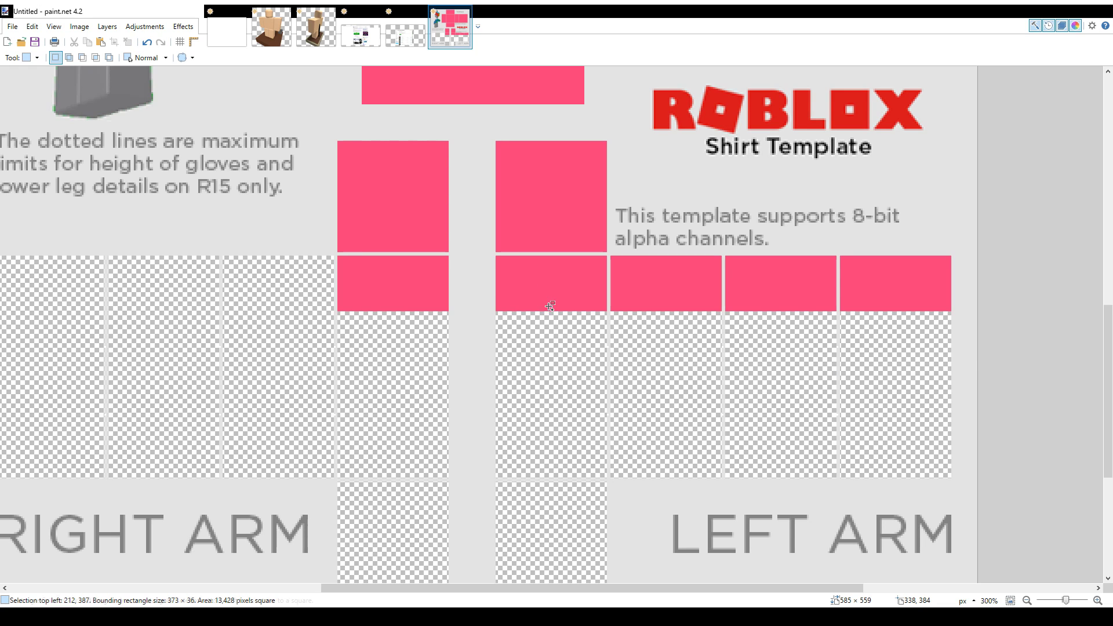
{"action": "key", "text": "ctrl+z"}
{"action": "key", "text": "ctrl+z"}
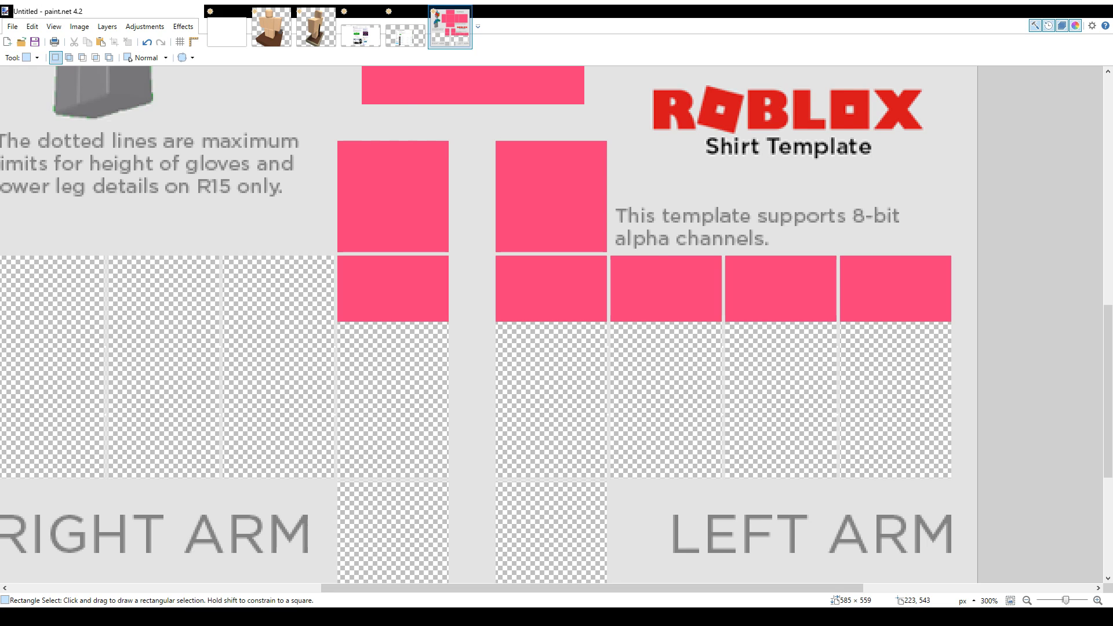
{"action": "key", "text": "ctrl+v"}
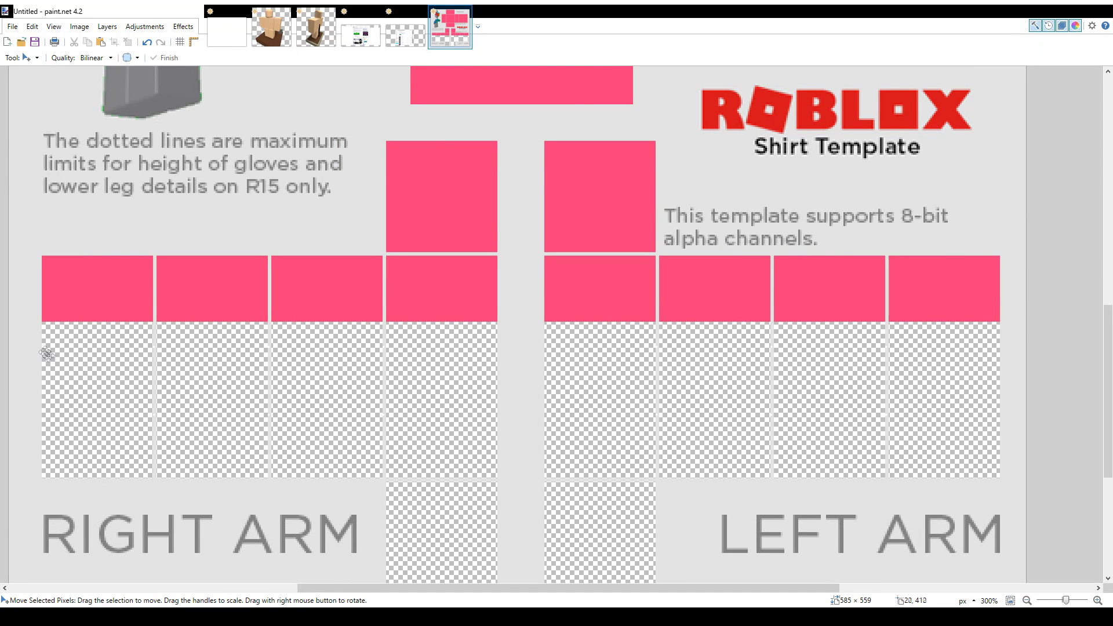
{"action": "scroll", "coordinate": [400, 331], "scroll_direction": "down", "scroll_amount": 3}
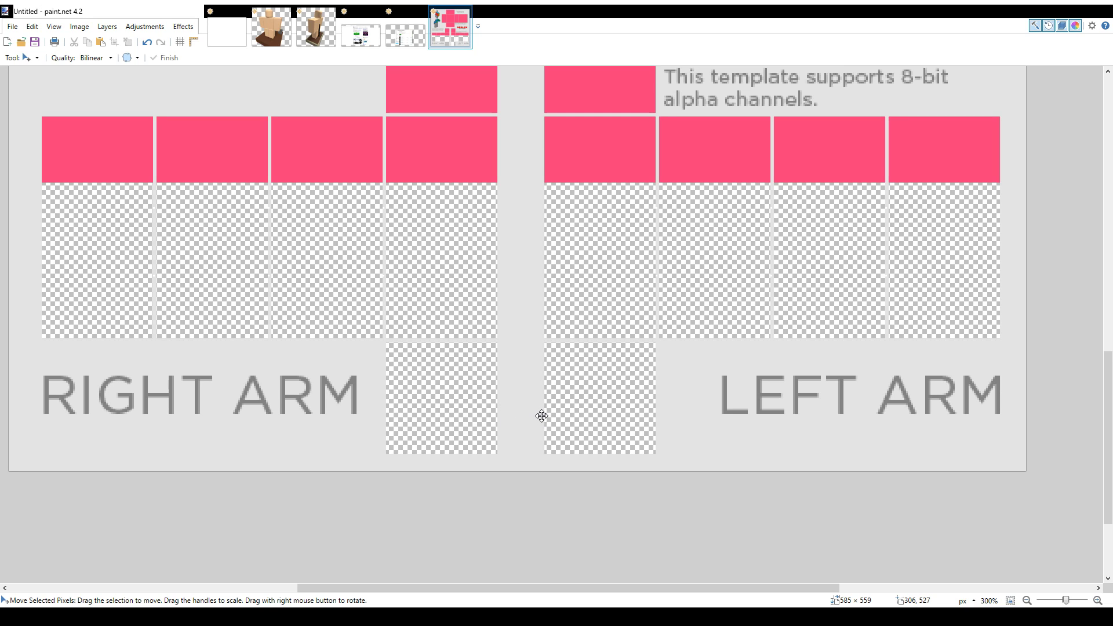
{"action": "scroll", "coordinate": [552, 398], "scroll_direction": "up", "scroll_amount": 3}
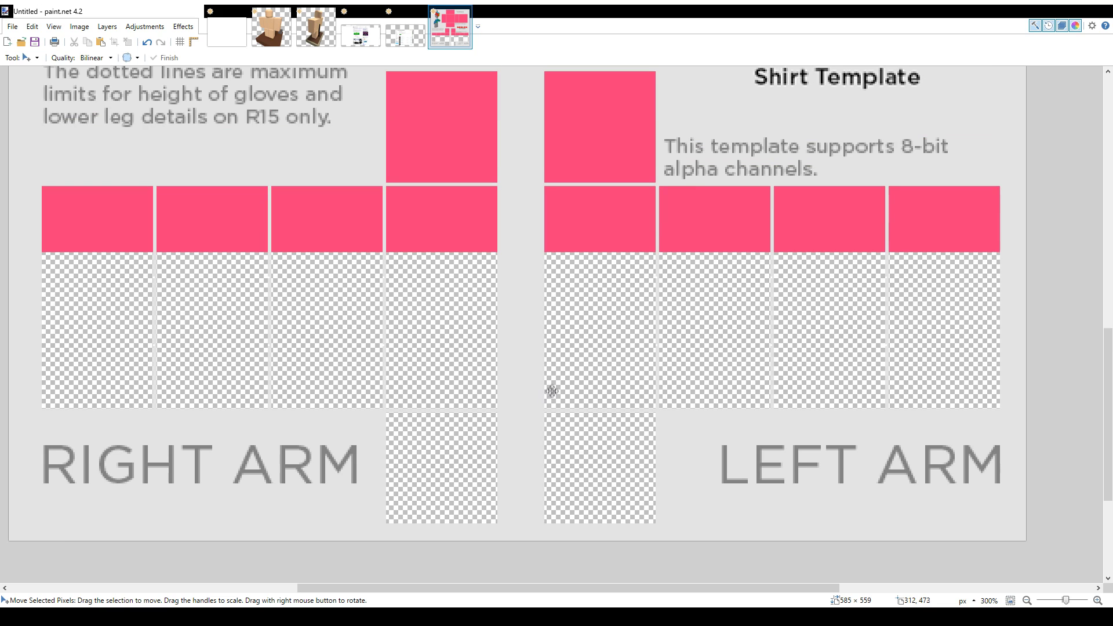
{"action": "scroll", "coordinate": [551, 390], "scroll_direction": "down", "scroll_amount": 5, "text": "ctrl"}
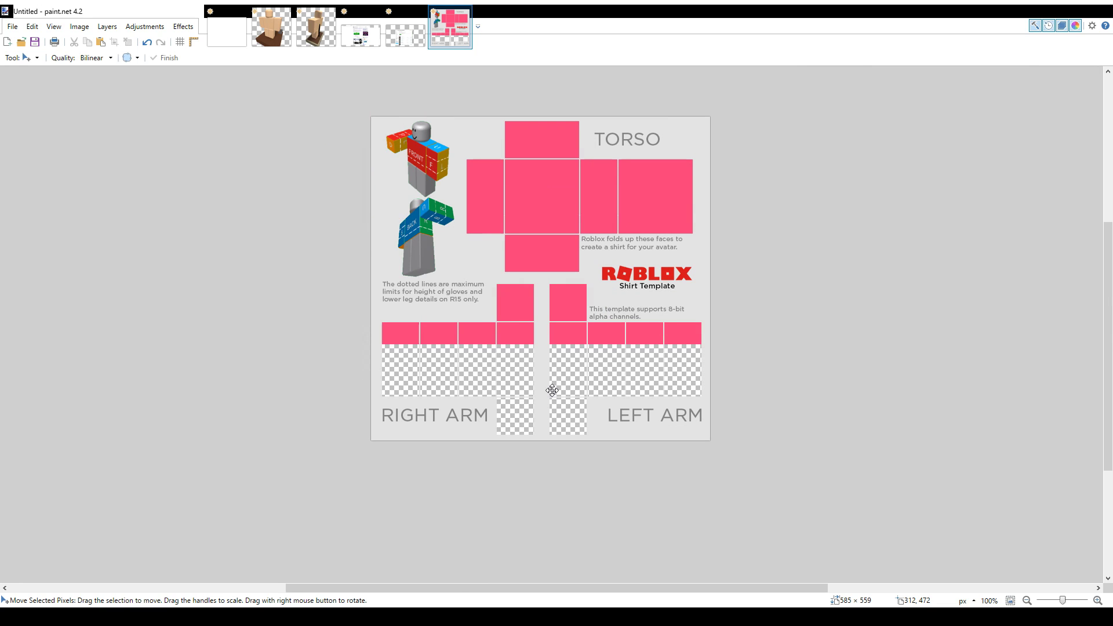
{"action": "scroll", "coordinate": [551, 390], "scroll_direction": "up", "scroll_amount": 3, "text": "ctrl"}
{"action": "scroll", "coordinate": [552, 390], "scroll_direction": "up", "scroll_amount": 2, "text": "ctrl"}
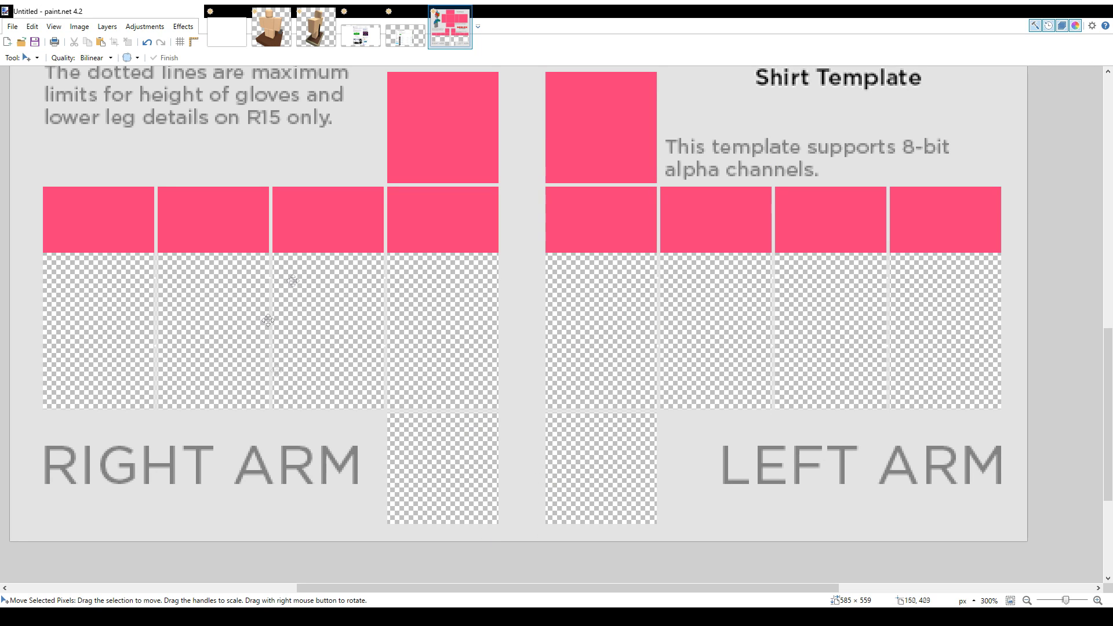
{"action": "left_click", "coordinate": [322, 33]}
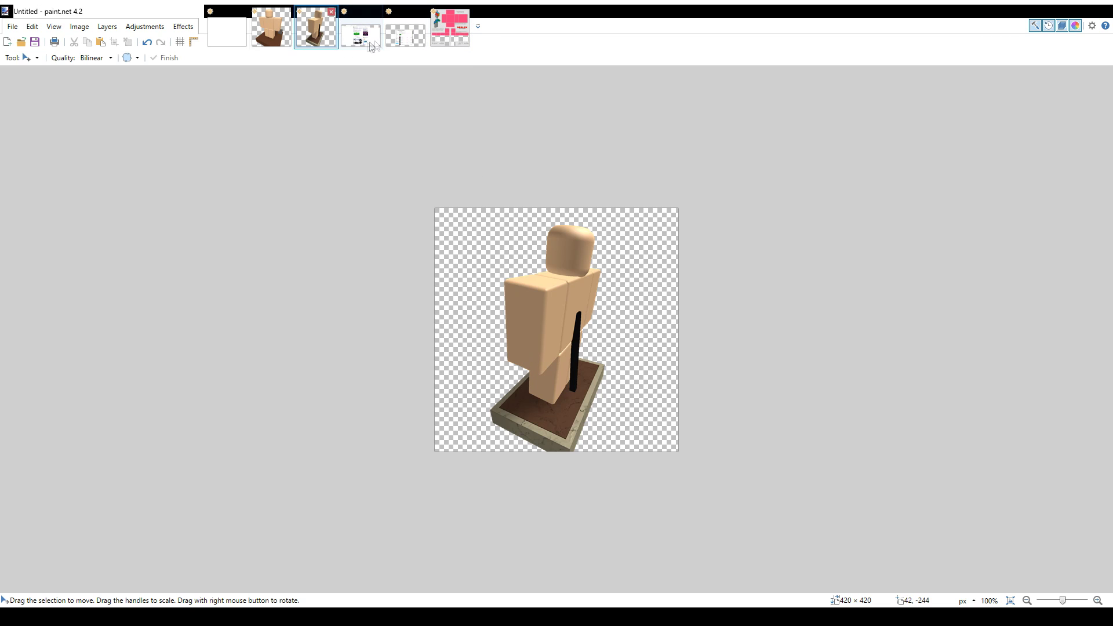
{"action": "left_click", "coordinate": [450, 28]}
{"action": "scroll", "coordinate": [183, 279], "scroll_direction": "up", "scroll_amount": 5}
{"action": "scroll", "coordinate": [183, 278], "scroll_direction": "up", "scroll_amount": 2}
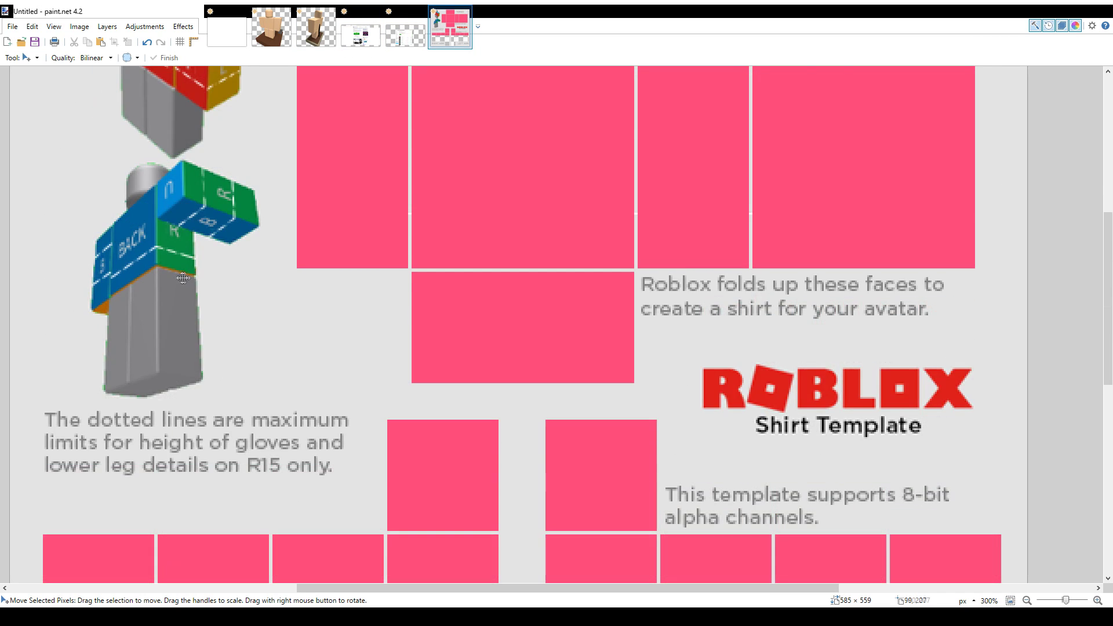
{"action": "scroll", "coordinate": [182, 279], "scroll_direction": "up", "scroll_amount": 2}
{"action": "scroll", "coordinate": [114, 226], "scroll_direction": "up", "scroll_amount": 5}
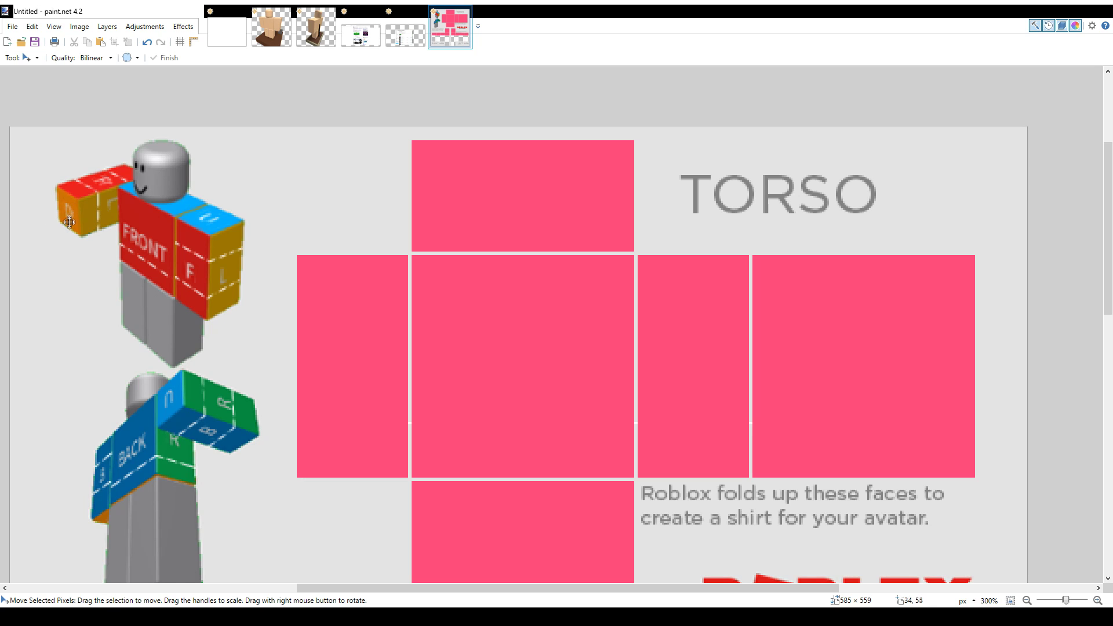
{"action": "scroll", "coordinate": [360, 339], "scroll_direction": "down", "scroll_amount": 10}
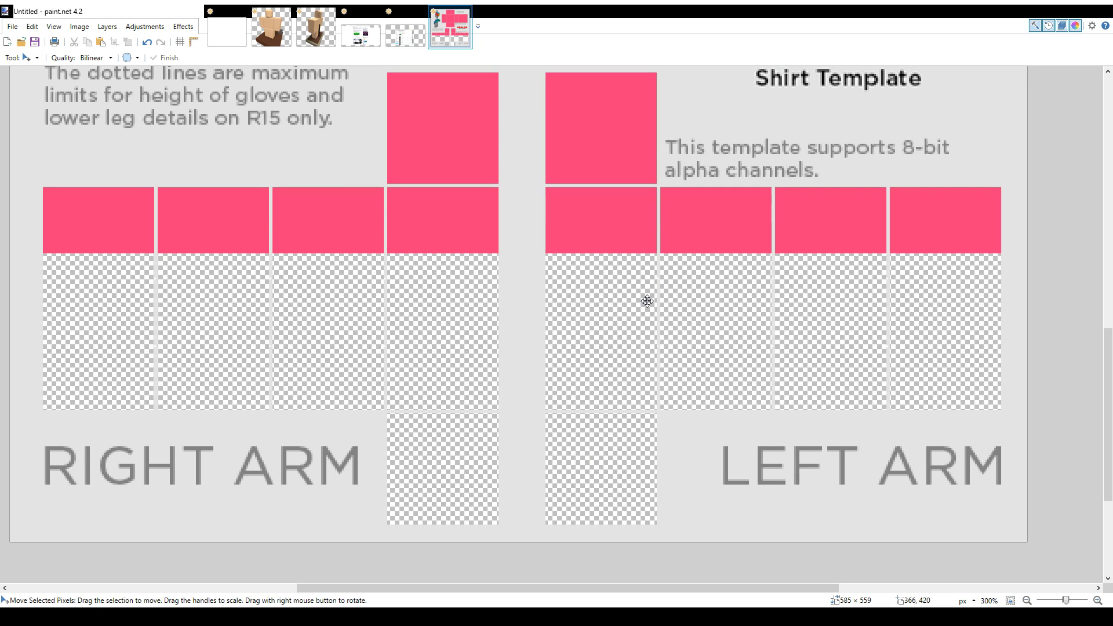
{"action": "scroll", "coordinate": [647, 301], "scroll_direction": "down", "scroll_amount": 2, "text": "ctrl"}
{"action": "scroll", "coordinate": [674, 281], "scroll_direction": "up", "scroll_amount": 3}
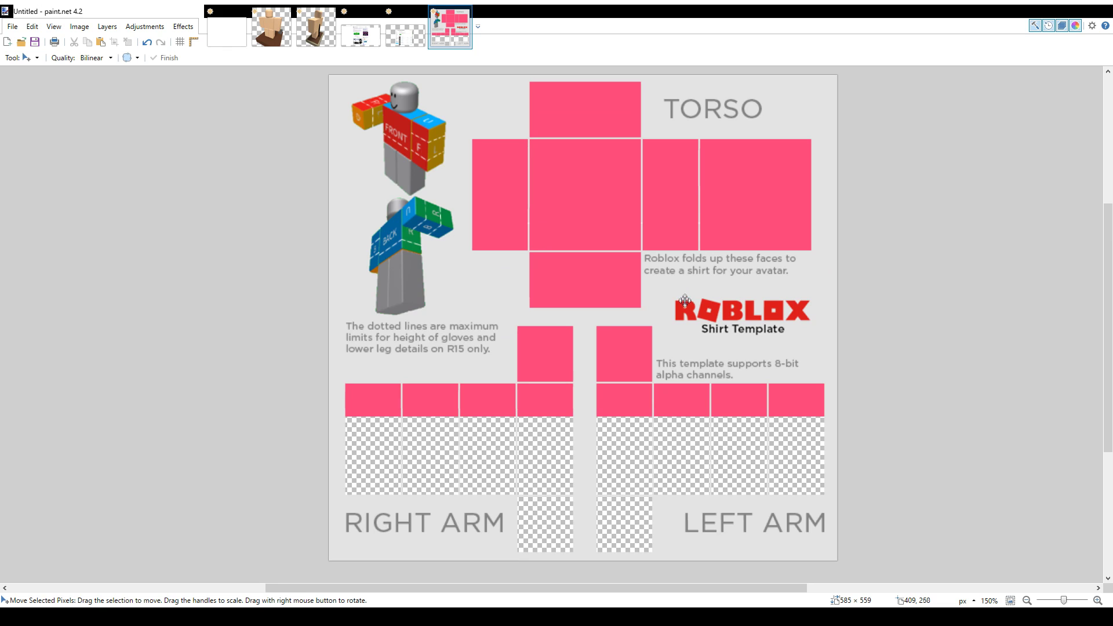
{"action": "scroll", "coordinate": [685, 300], "scroll_direction": "up", "scroll_amount": 2}
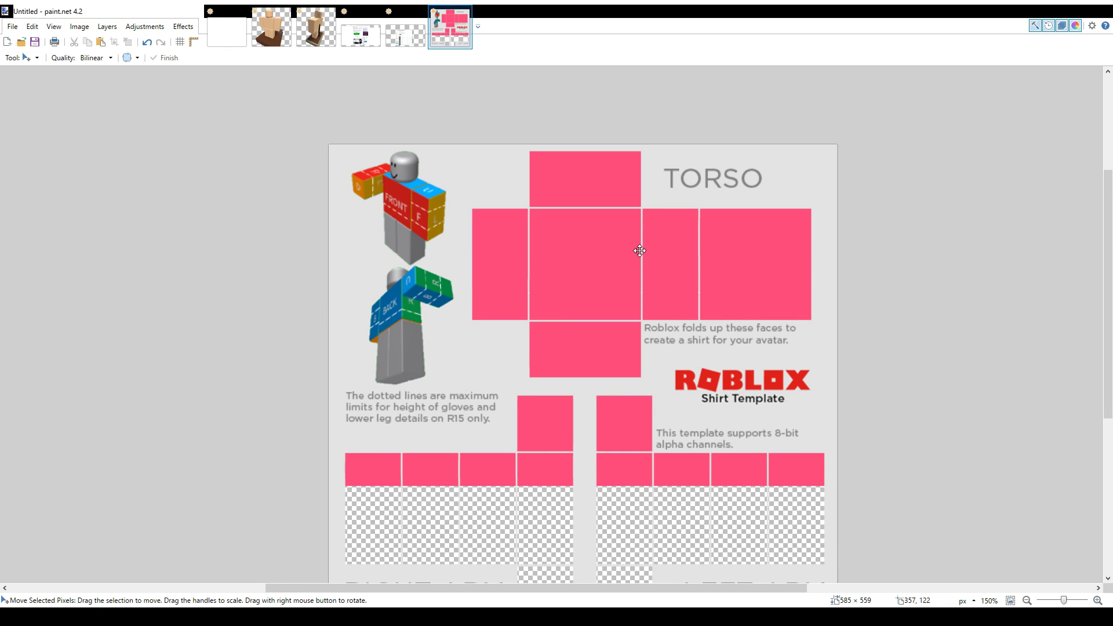
{"action": "scroll", "coordinate": [639, 251], "scroll_direction": "up", "scroll_amount": 2}
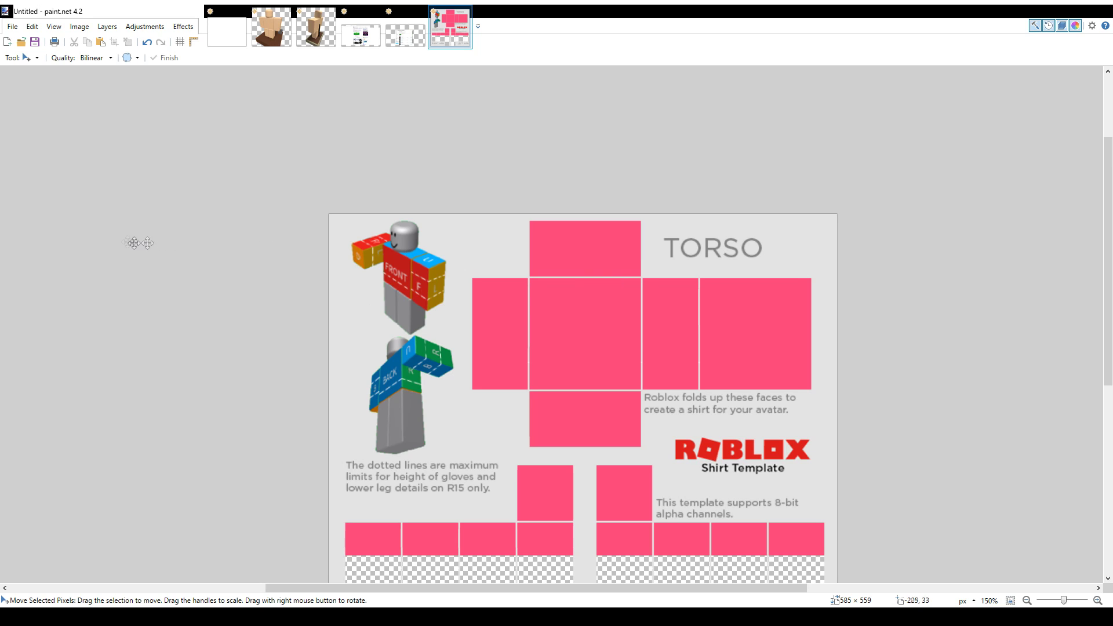
Draw a circular ellipse selection for the neck hole on the torso.
{"action": "key", "text": "s"}
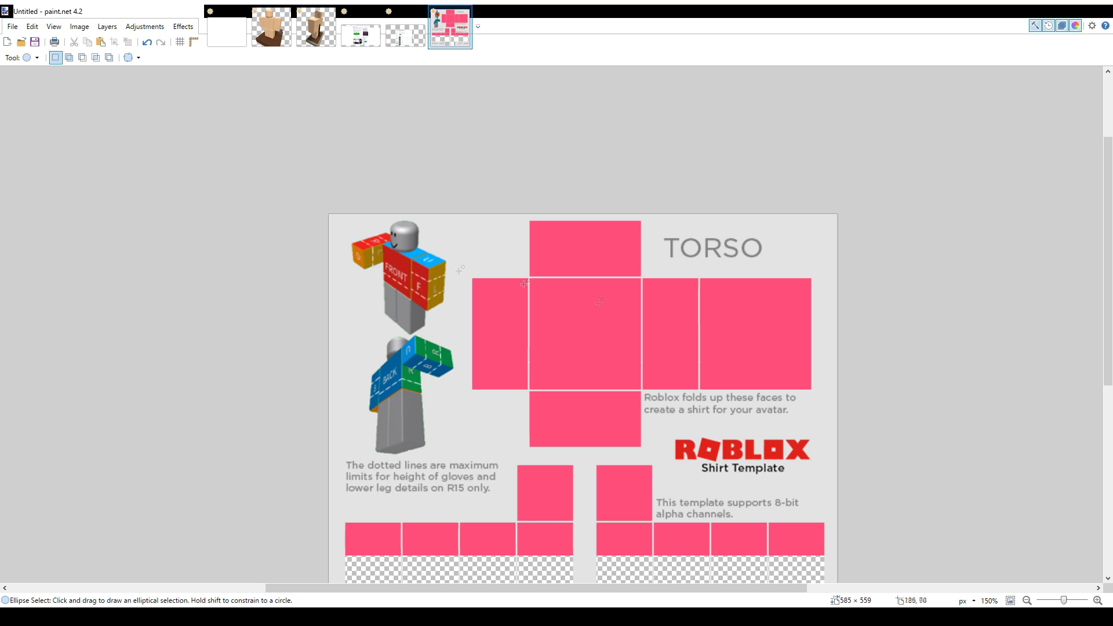
{"action": "scroll", "coordinate": [558, 270], "scroll_direction": "up", "scroll_amount": 1}
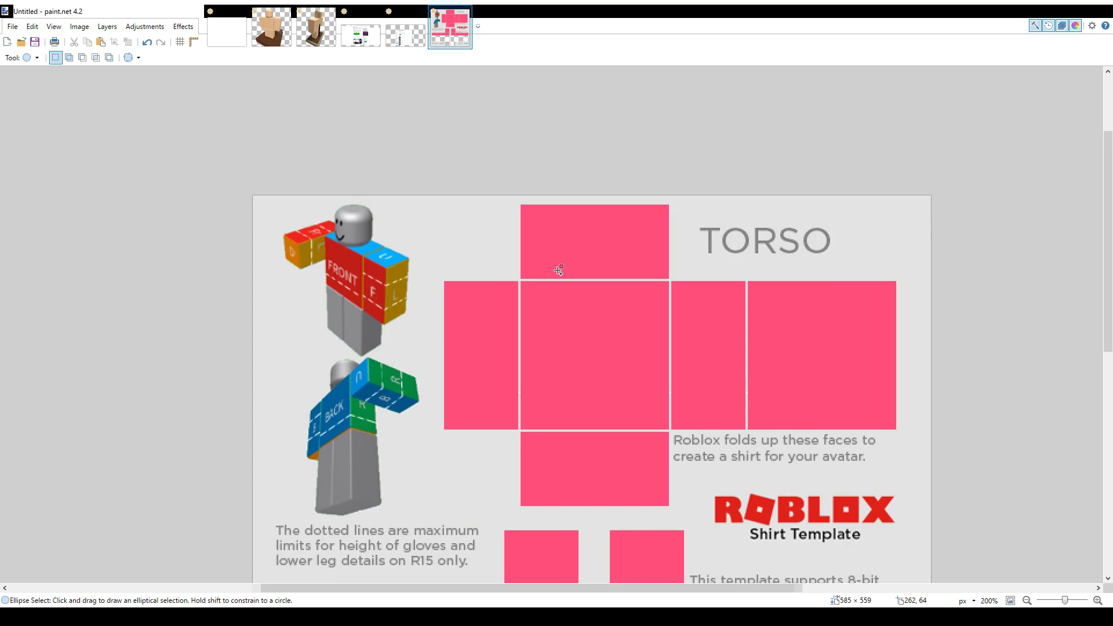
{"action": "scroll", "coordinate": [558, 270], "scroll_direction": "up", "scroll_amount": 1}
{"action": "scroll", "coordinate": [589, 250], "scroll_direction": "up", "scroll_amount": 1}
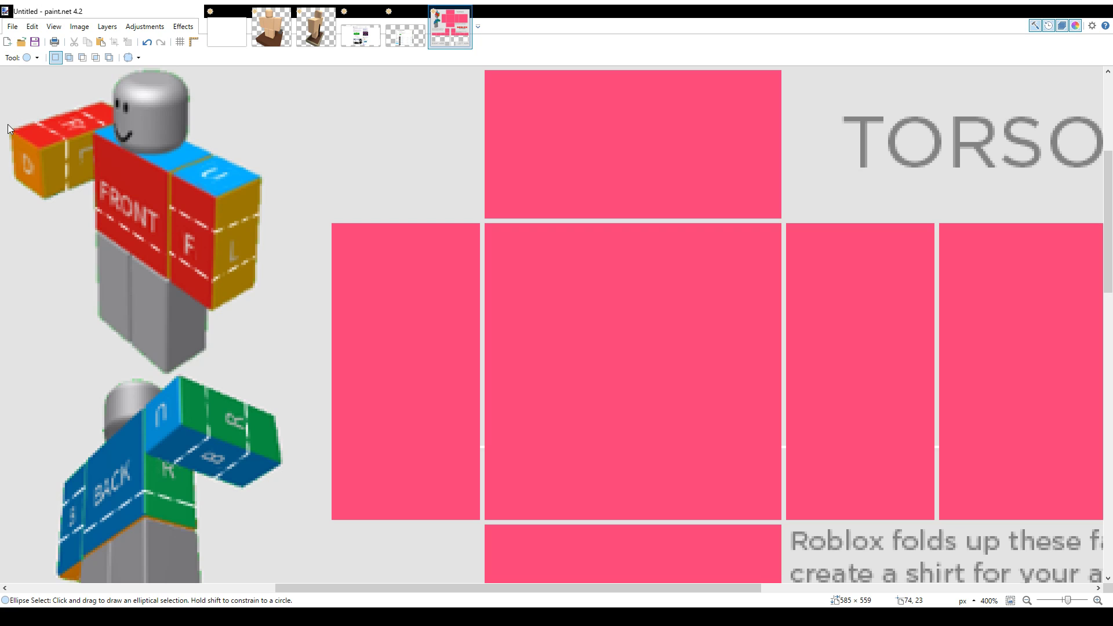
{"action": "left_click_drag", "start_coordinate": [610, 184], "coordinate": [728, 302]}
Move and slightly shrink the neck circle to straddle the top face and FRONT seam.
{"action": "key", "text": "m"}
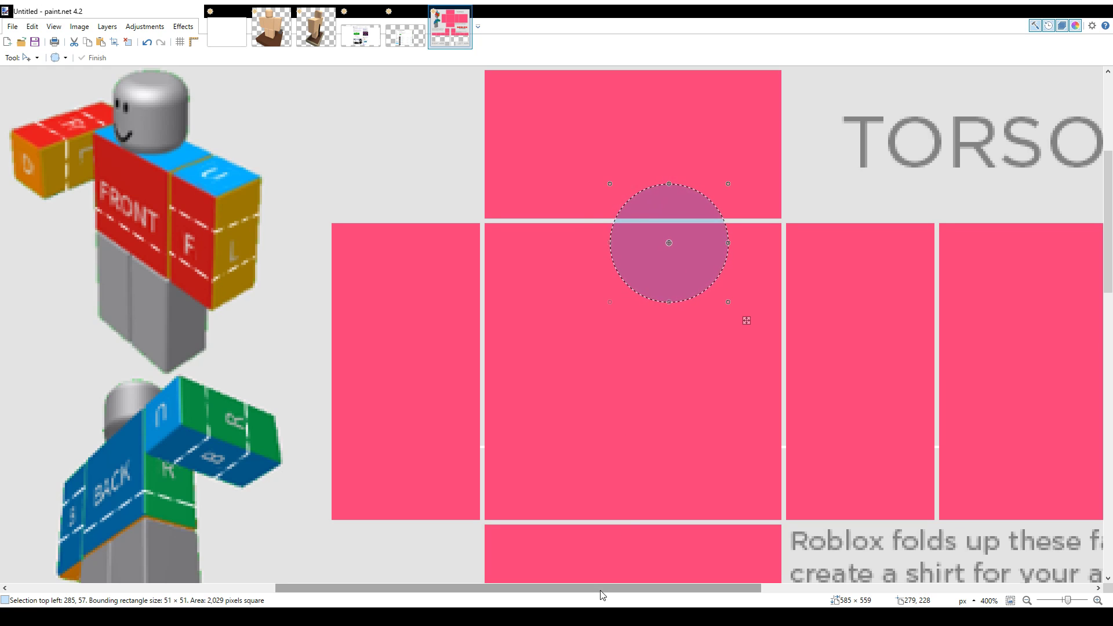
{"action": "left_click_drag", "start_coordinate": [594, 587], "coordinate": [654, 588]}
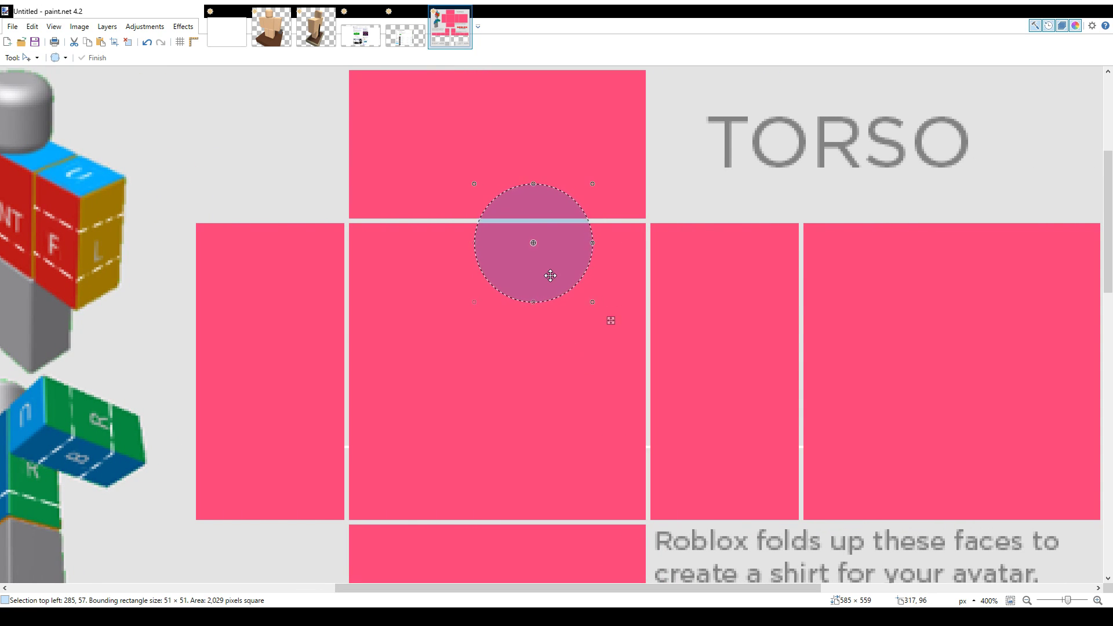
{"action": "left_click_drag", "start_coordinate": [551, 276], "coordinate": [511, 228]}
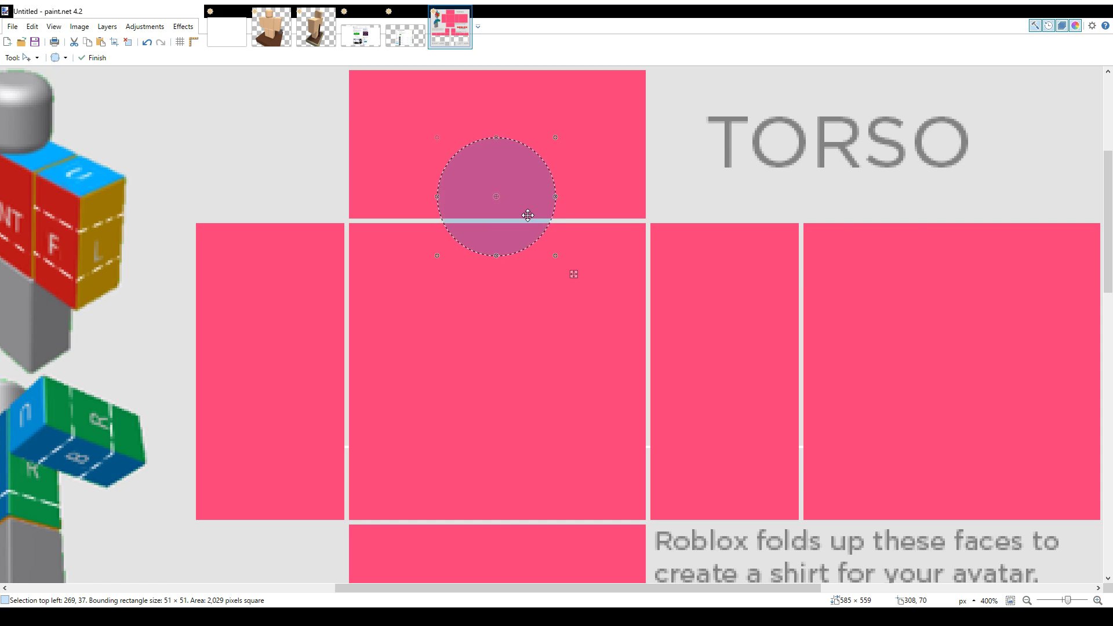
{"action": "scroll", "coordinate": [563, 206], "scroll_direction": "up", "scroll_amount": 2}
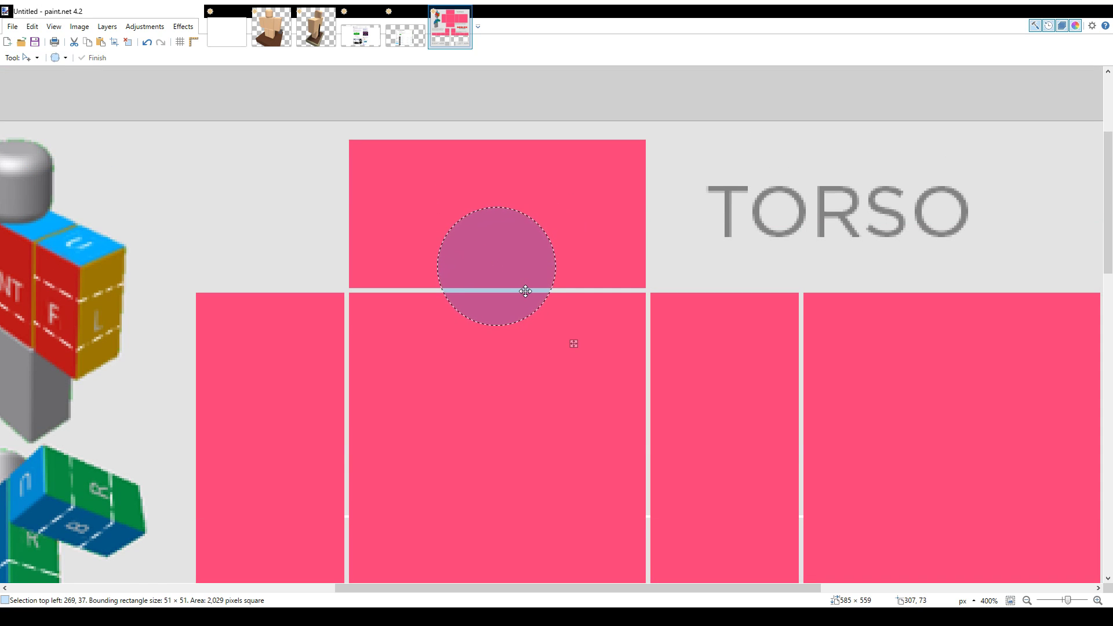
{"action": "left_click_drag", "start_coordinate": [525, 291], "coordinate": [527, 290]}
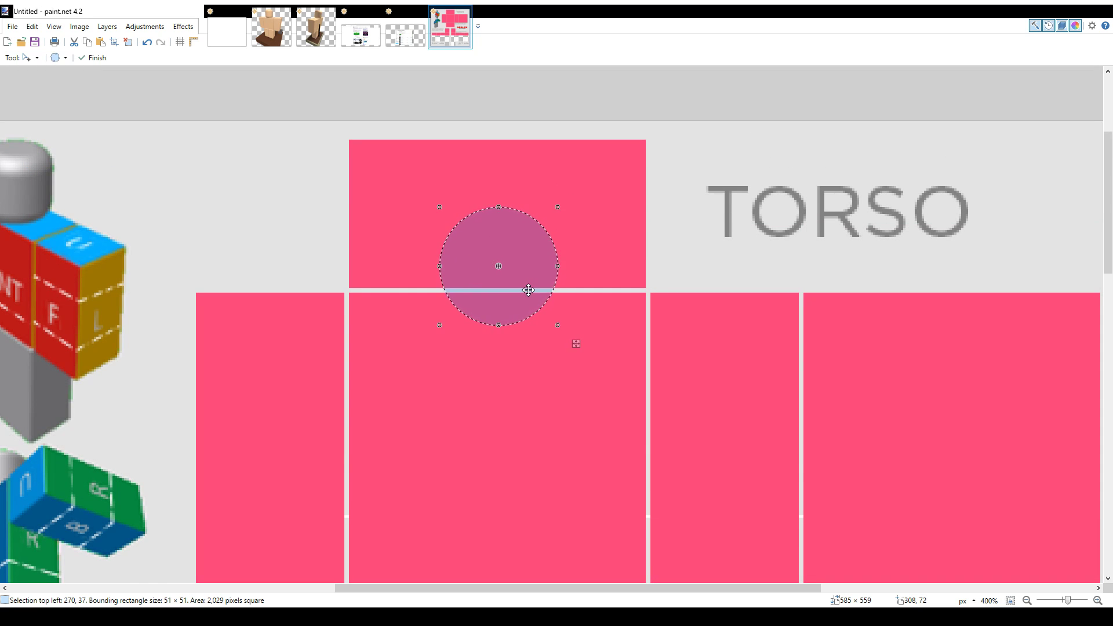
{"action": "left_click_drag", "start_coordinate": [503, 204], "coordinate": [502, 226]}
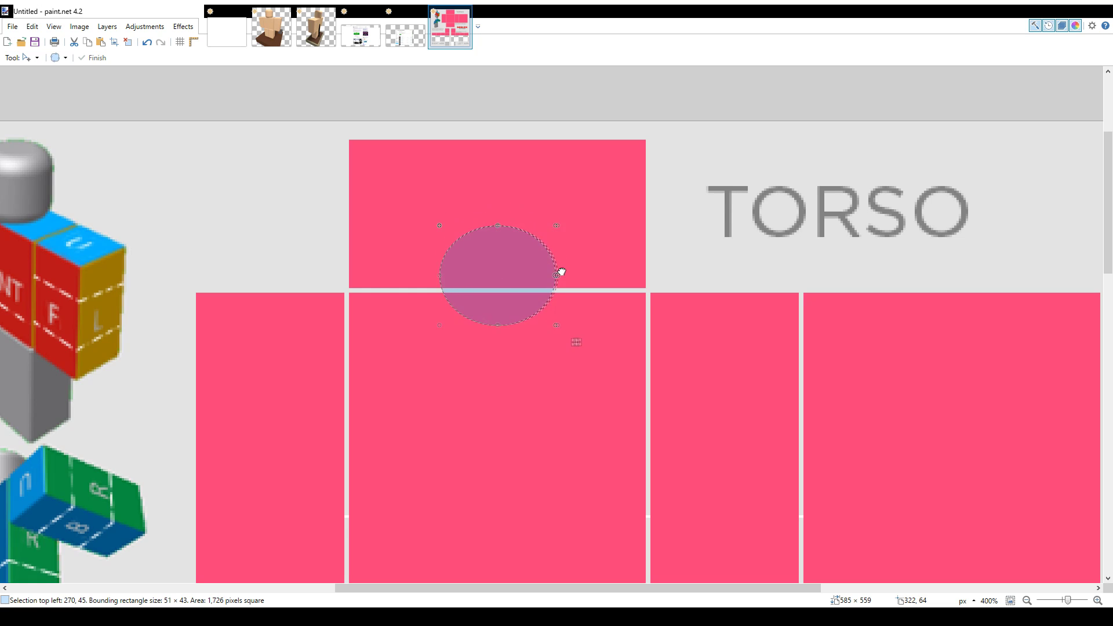
{"action": "left_click_drag", "start_coordinate": [558, 274], "coordinate": [539, 273]}
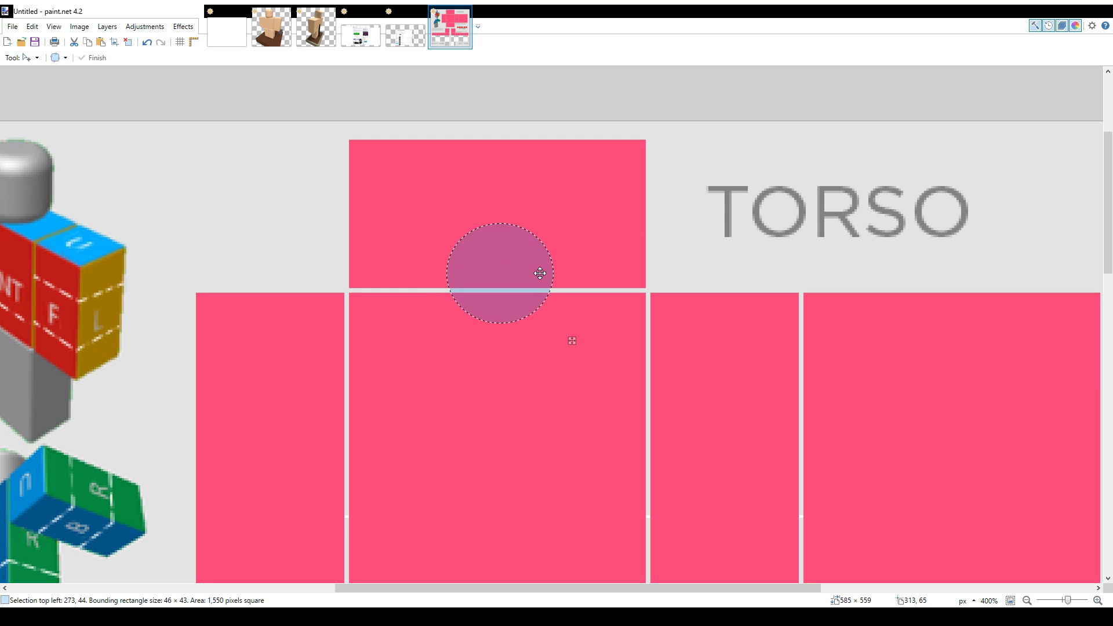
{"action": "left_click_drag", "start_coordinate": [540, 273], "coordinate": [540, 273]}
Erase the pixels inside the neck circle and clear a stray small ellipse selection.
{"action": "key", "text": "Delete"}
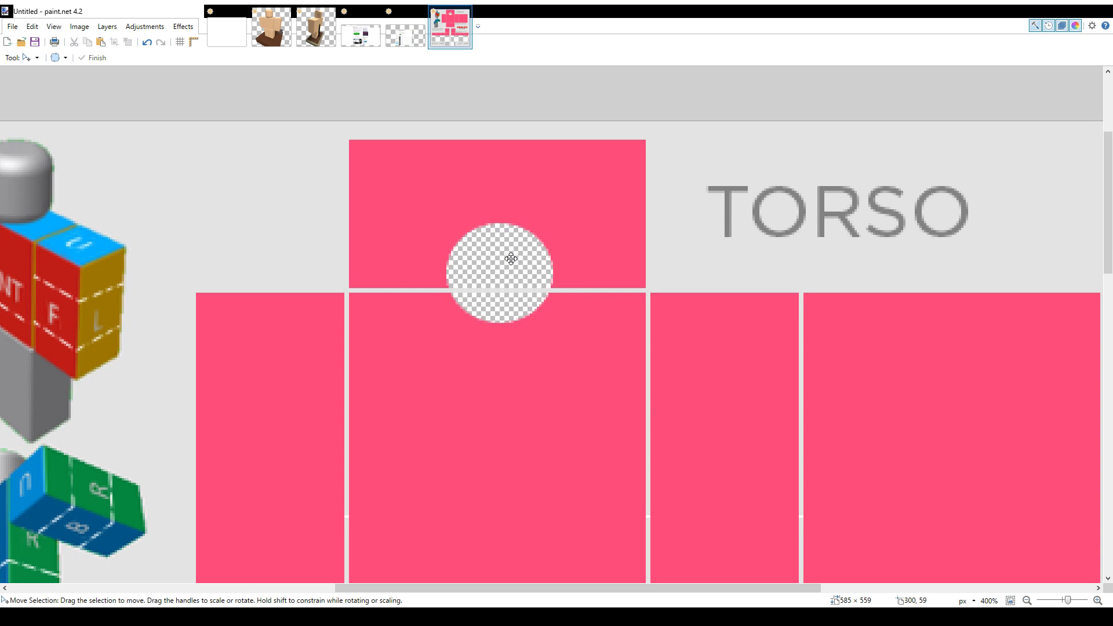
{"action": "scroll", "coordinate": [501, 297], "scroll_direction": "down", "scroll_amount": 2}
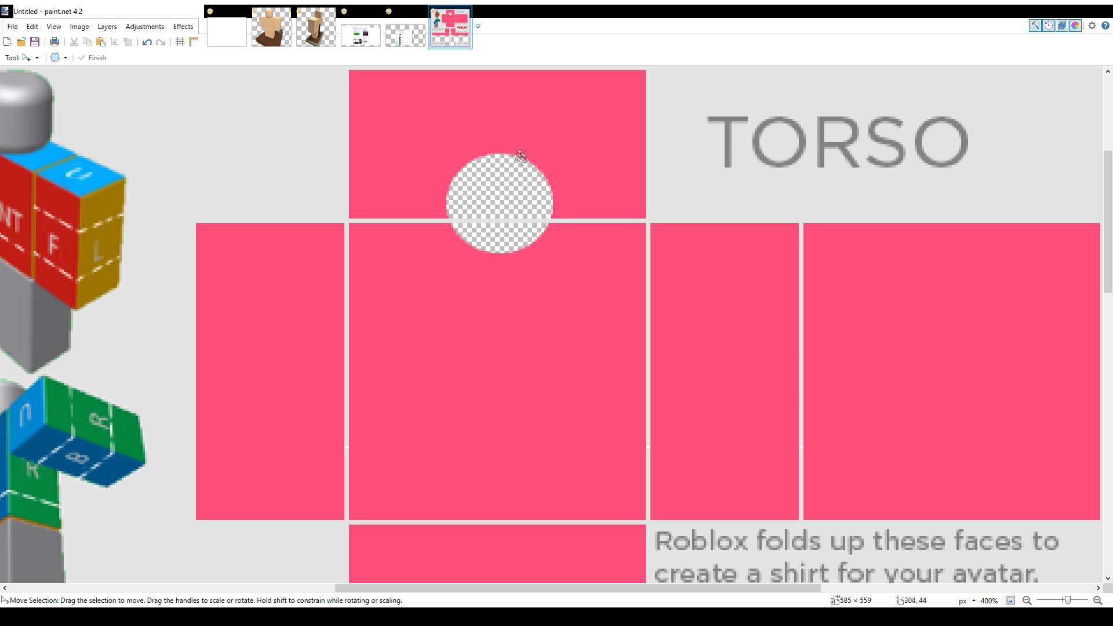
{"action": "key", "text": "s"}
{"action": "left_click_drag", "start_coordinate": [450, 135], "coordinate": [576, 264]}
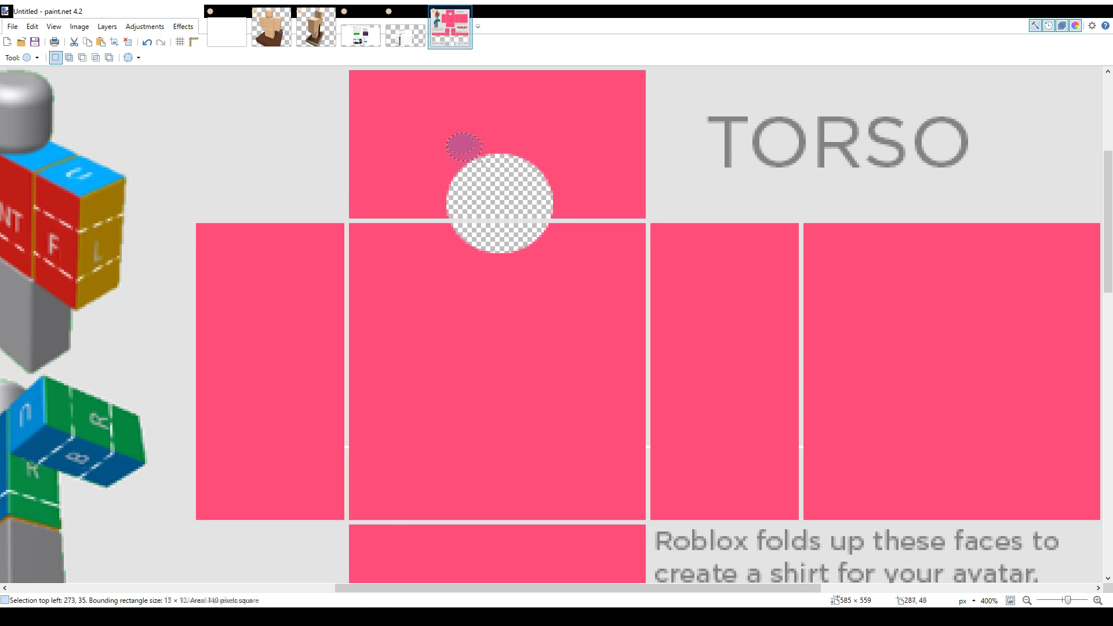
{"action": "left_click", "coordinate": [512, 226]}
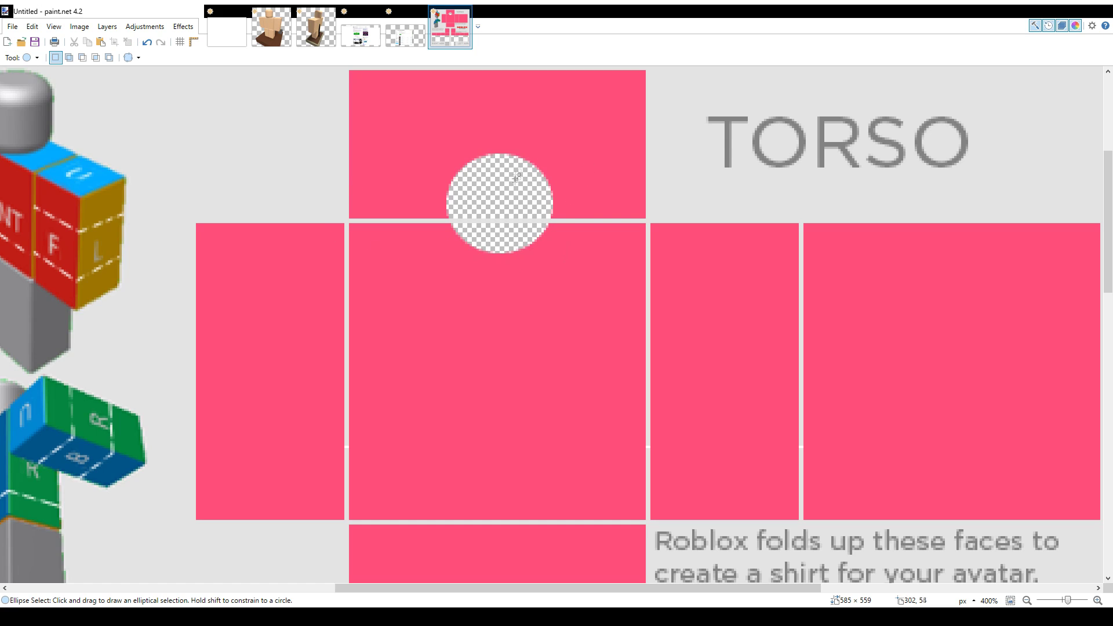
Paste the navy palm-tree shirt figure into a new 420×420 image.
{"action": "scroll", "coordinate": [557, 220], "scroll_direction": "up", "scroll_amount": 1}
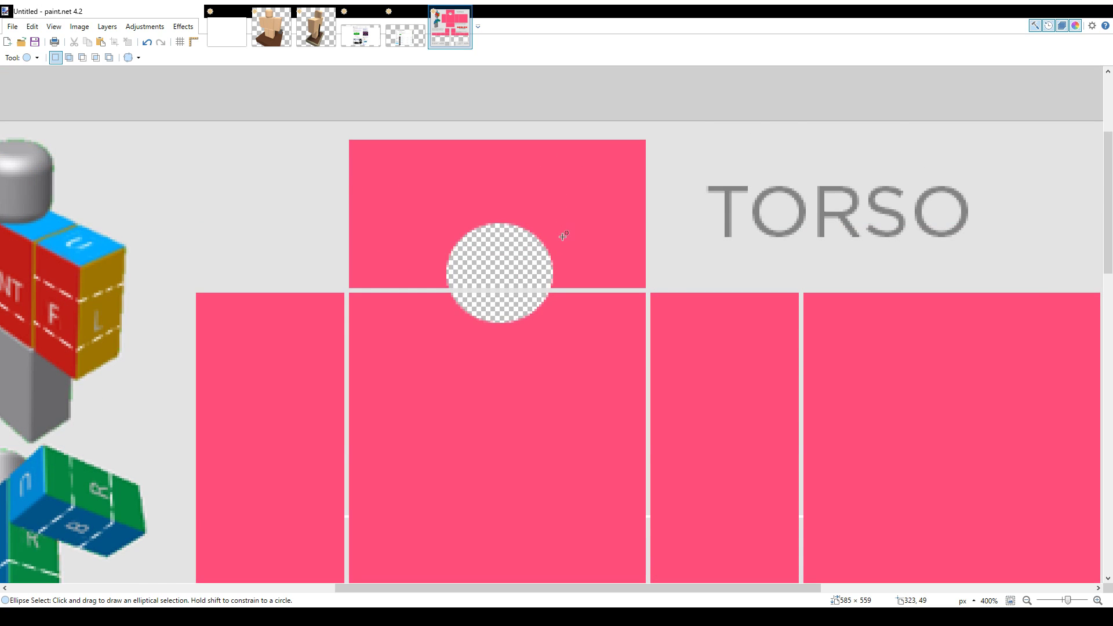
{"action": "scroll", "coordinate": [556, 234], "scroll_direction": "down", "scroll_amount": 1}
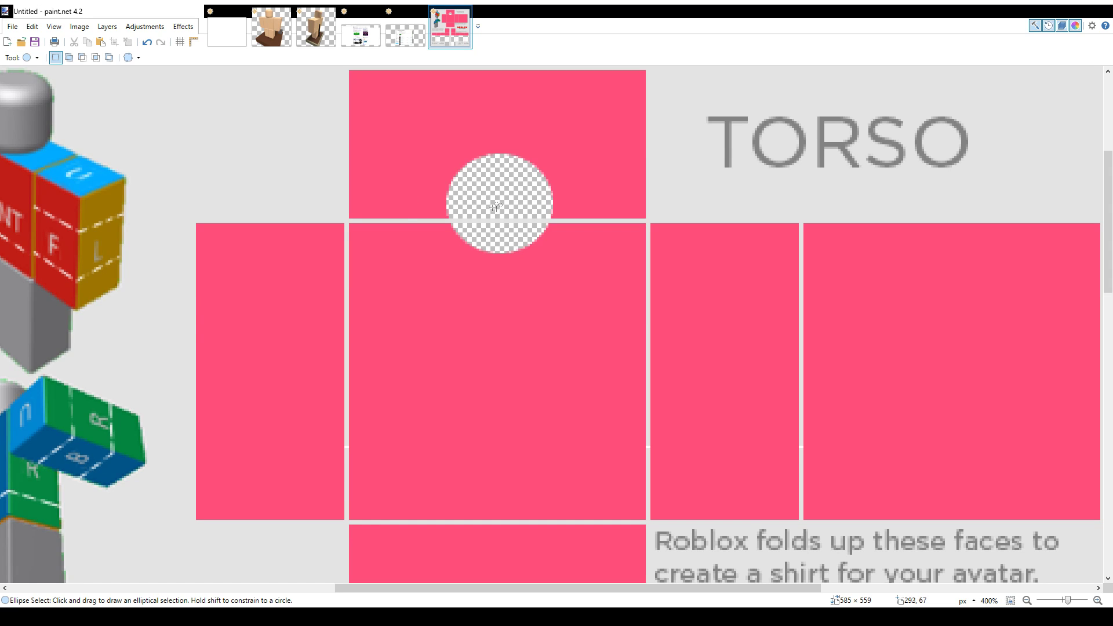
{"action": "scroll", "coordinate": [127, 153], "scroll_direction": "up", "scroll_amount": 1}
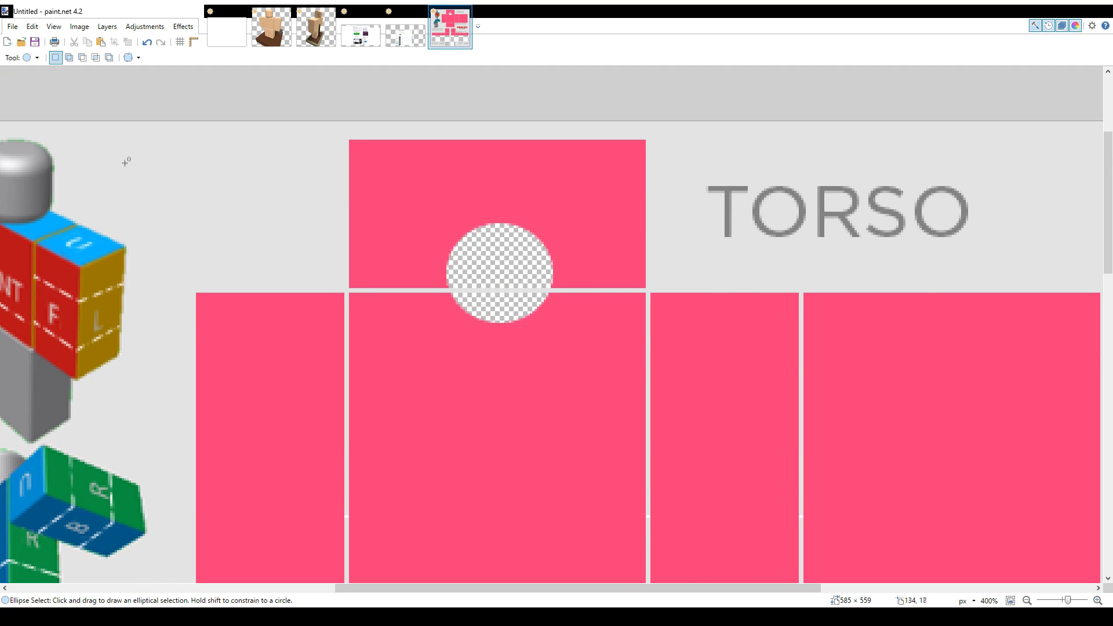
{"action": "left_click_drag", "start_coordinate": [686, 588], "coordinate": [627, 588]}
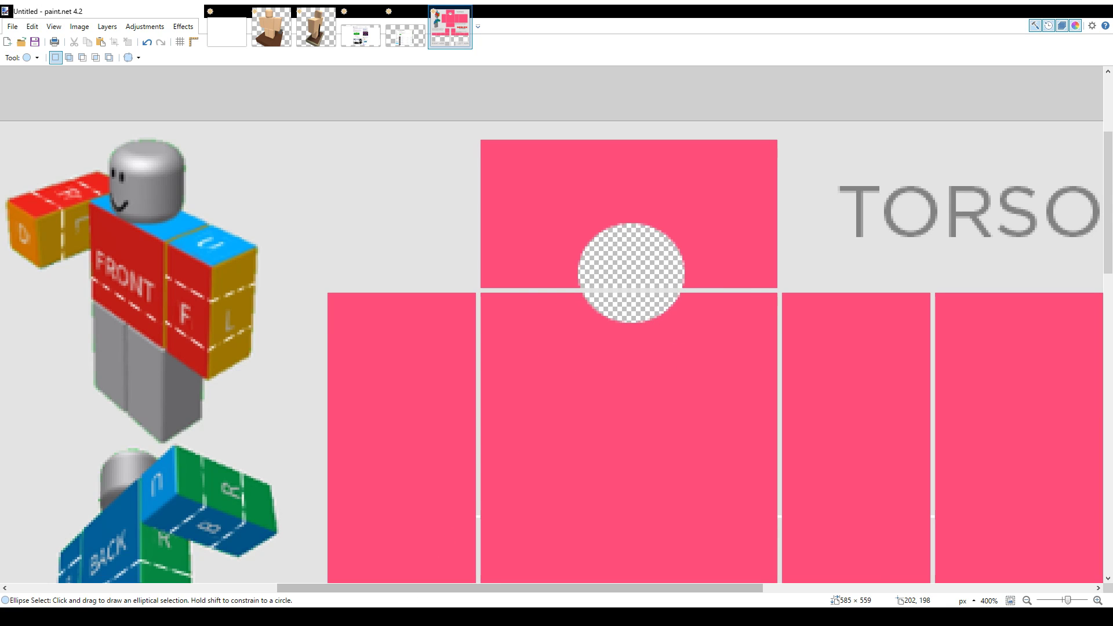
{"action": "key", "text": "ctrl+alt+v"}
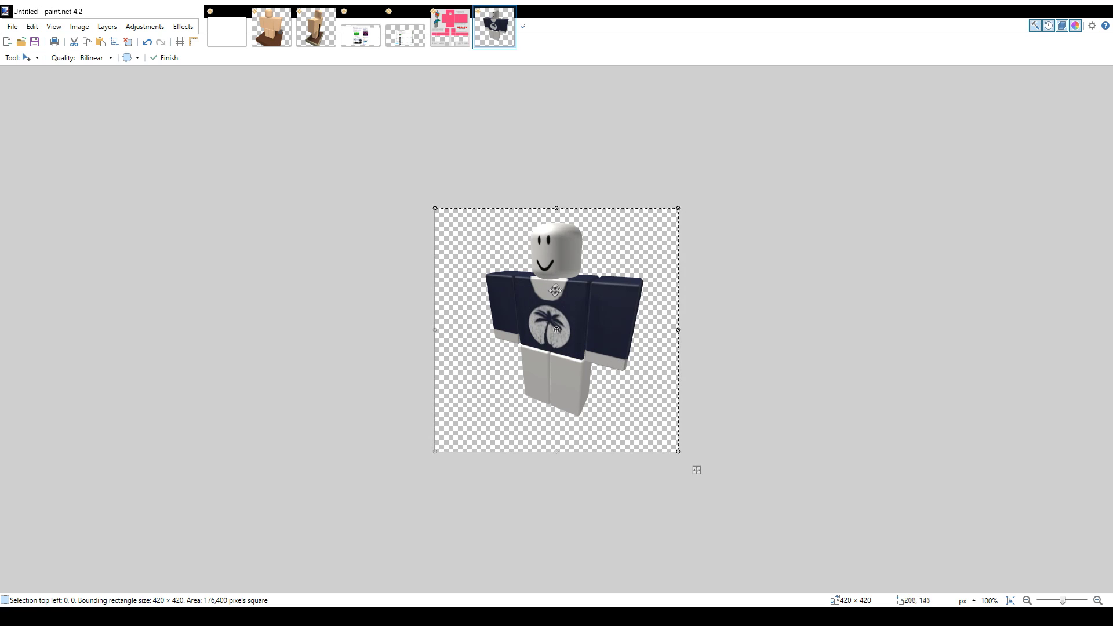
Switch back to the pink torso template's image tab.
{"action": "left_click", "coordinate": [458, 26]}
{"action": "scroll", "coordinate": [631, 313], "scroll_direction": "down", "scroll_amount": 1}
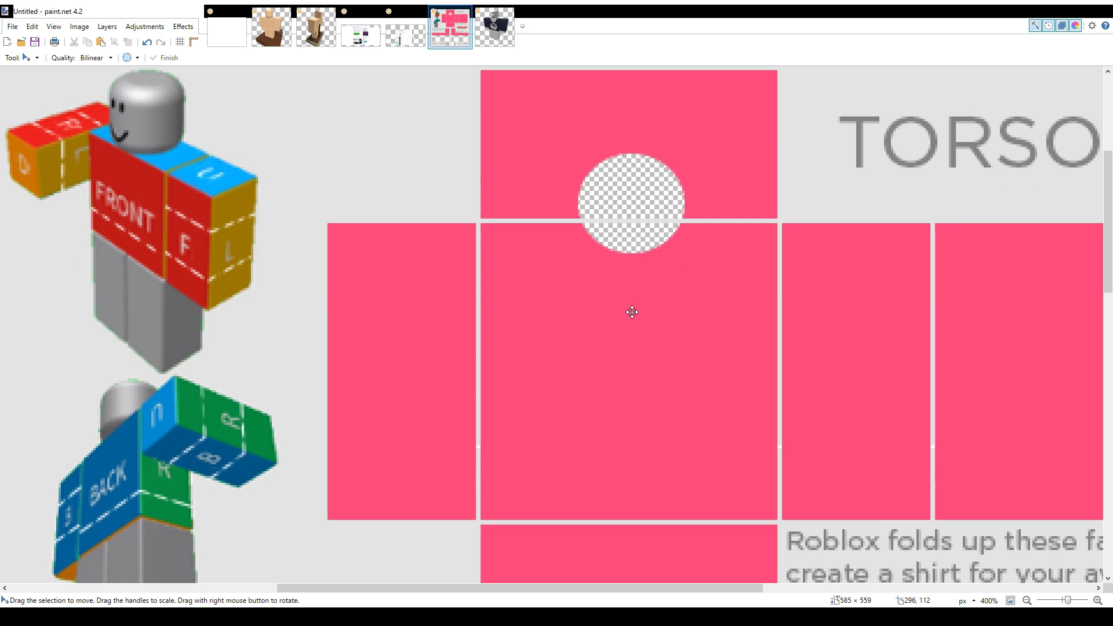
Zoom out on the 1920×1080 Create a Shirt screenshot.
{"action": "scroll", "coordinate": [632, 312], "scroll_direction": "down", "scroll_amount": 4}
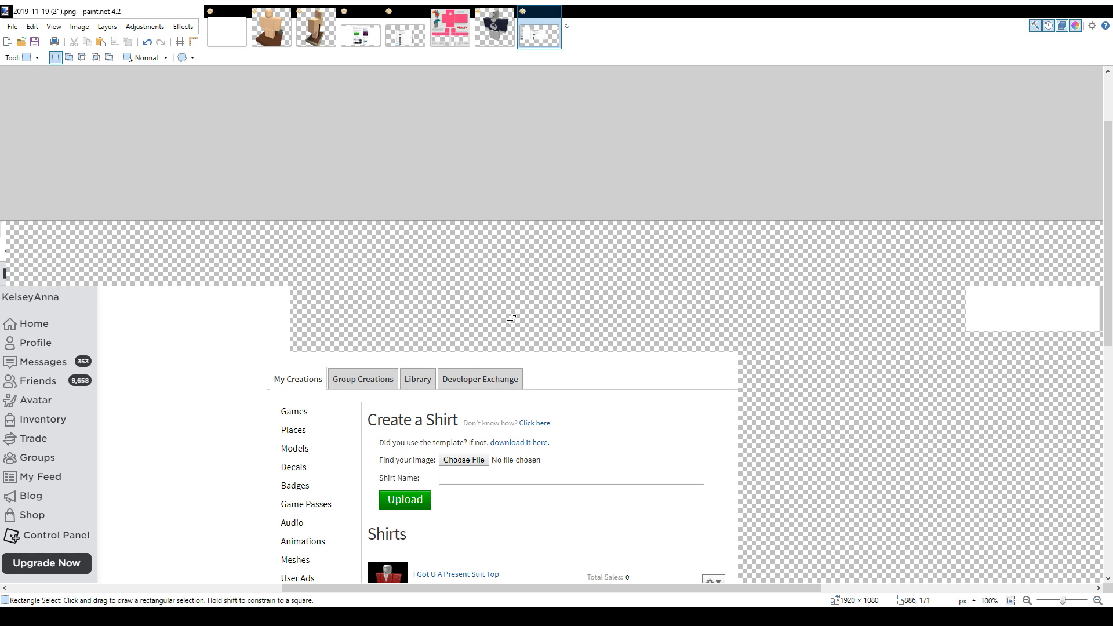
Scroll down through the Create a Shirt upload-page screenshot.
{"action": "scroll", "coordinate": [469, 362], "scroll_direction": "down", "scroll_amount": 1}
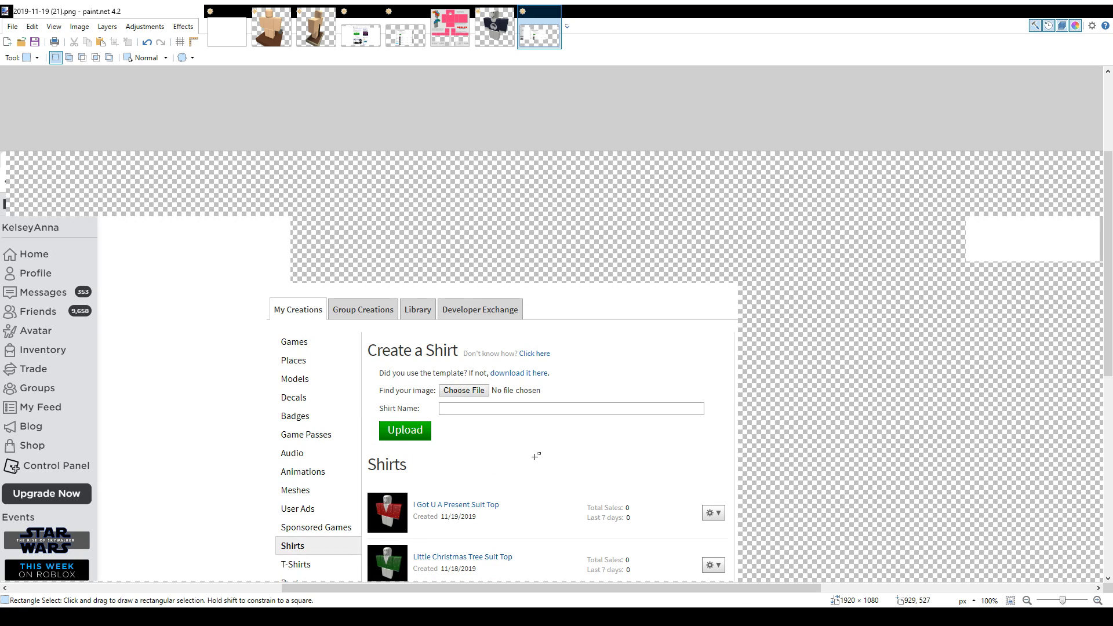
{"action": "scroll", "coordinate": [535, 456], "scroll_direction": "down", "scroll_amount": 2}
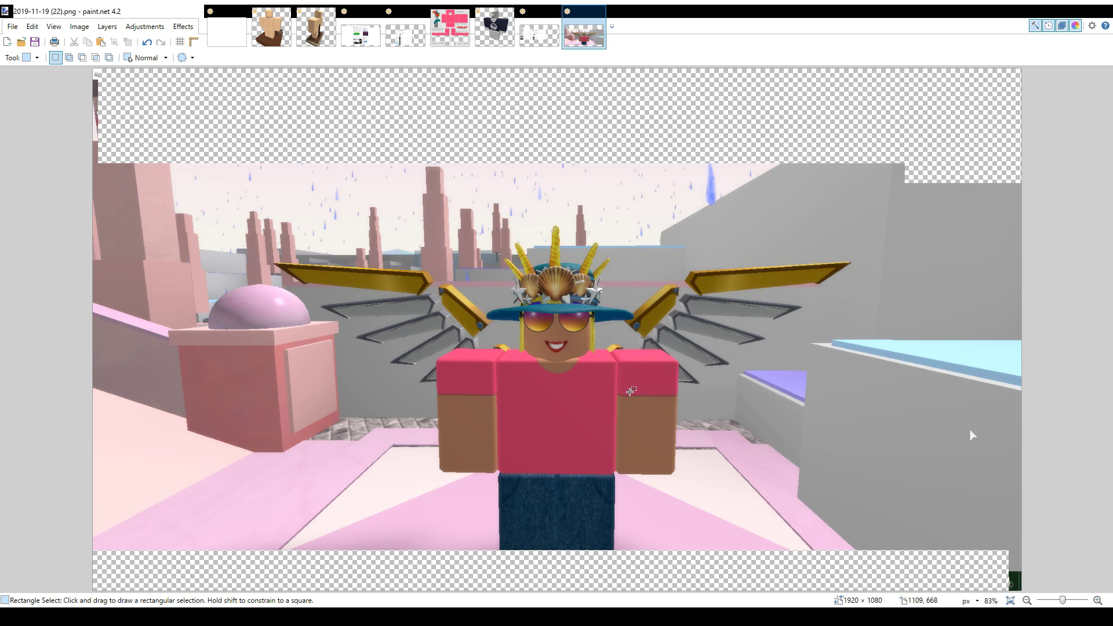
Deselect the palm-tree figure, view the in-game screenshot, then return to the pink template.
{"action": "left_click", "coordinate": [494, 28]}
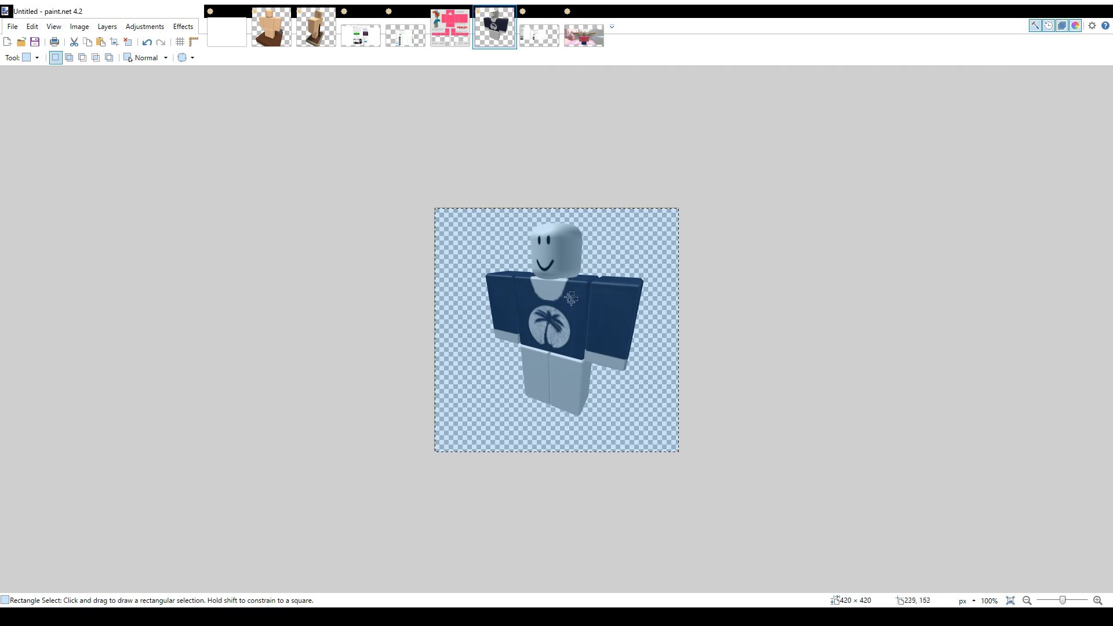
{"action": "left_click_drag", "start_coordinate": [550, 293], "coordinate": [552, 294]}
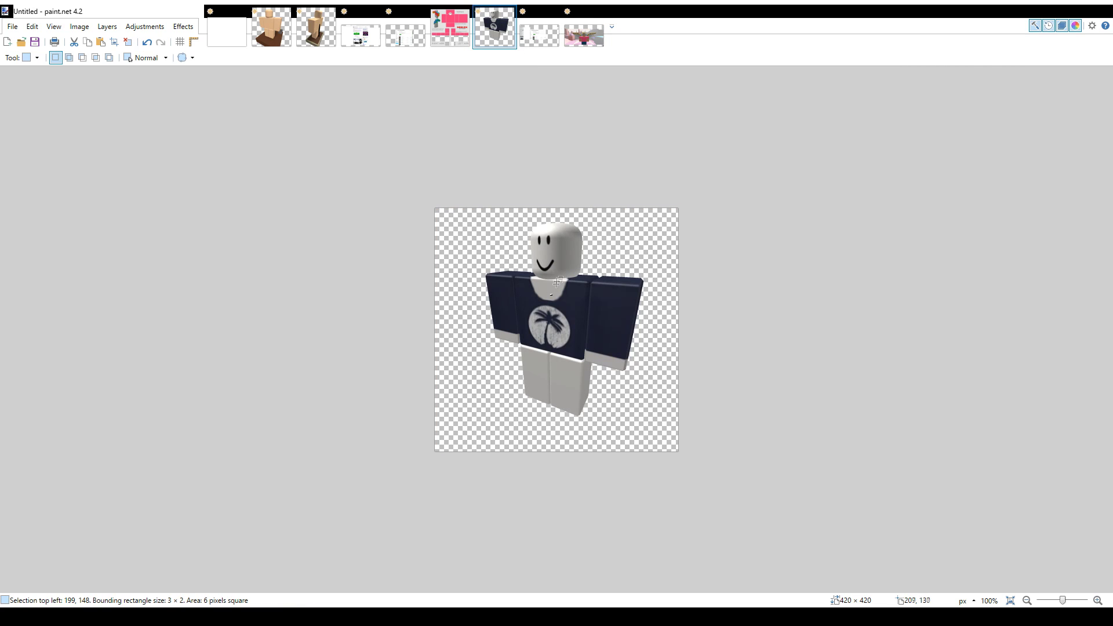
{"action": "left_click", "coordinate": [588, 29]}
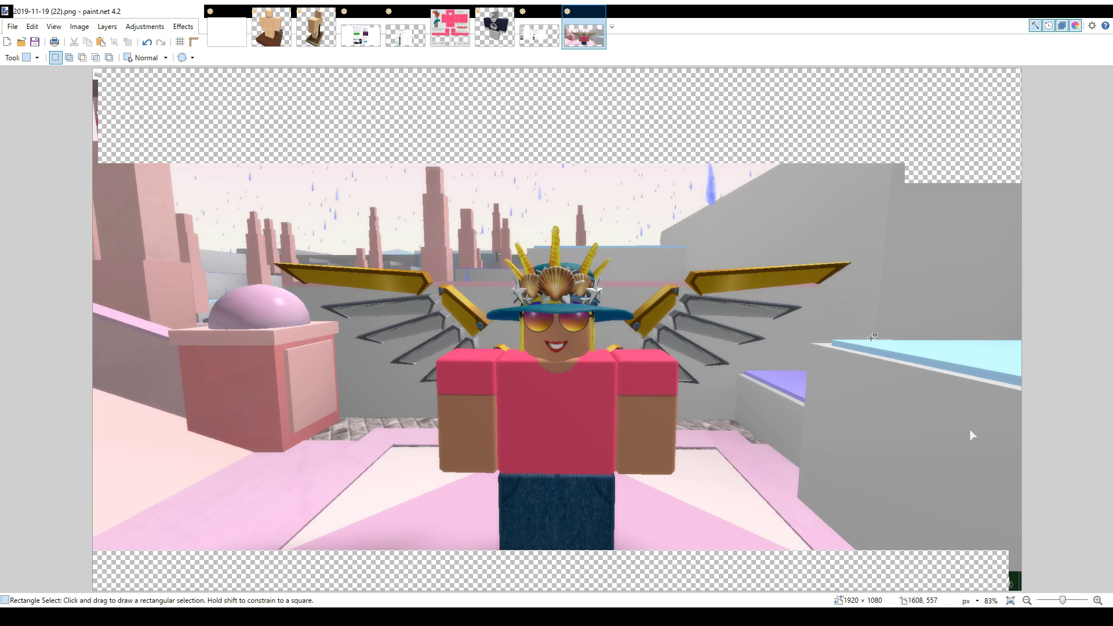
{"action": "left_click", "coordinate": [454, 40]}
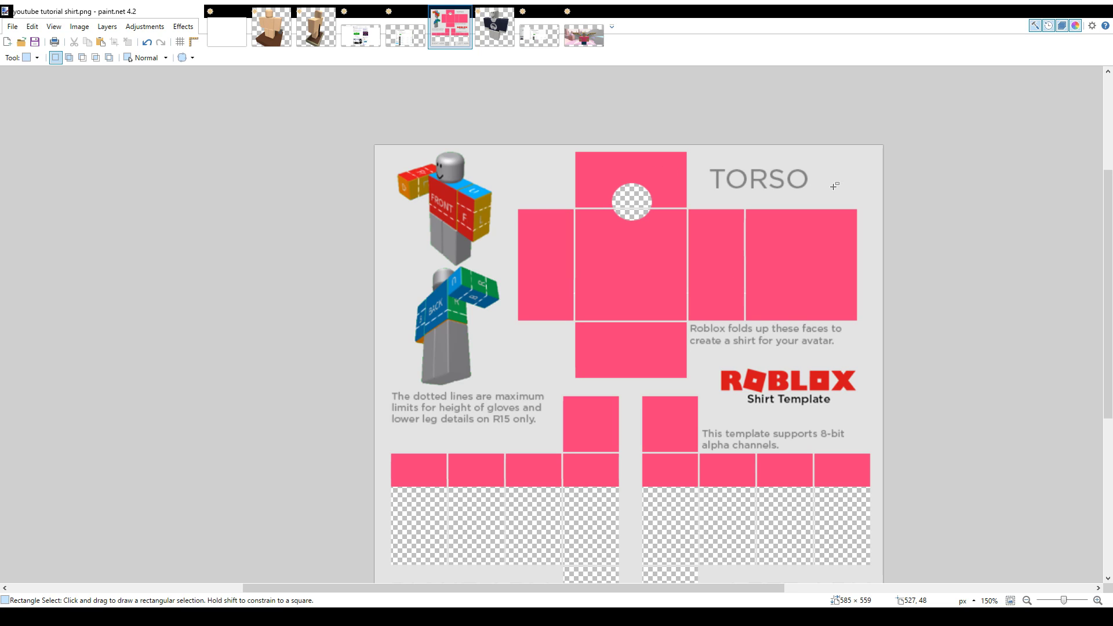
{"action": "left_click", "coordinate": [598, 37]}
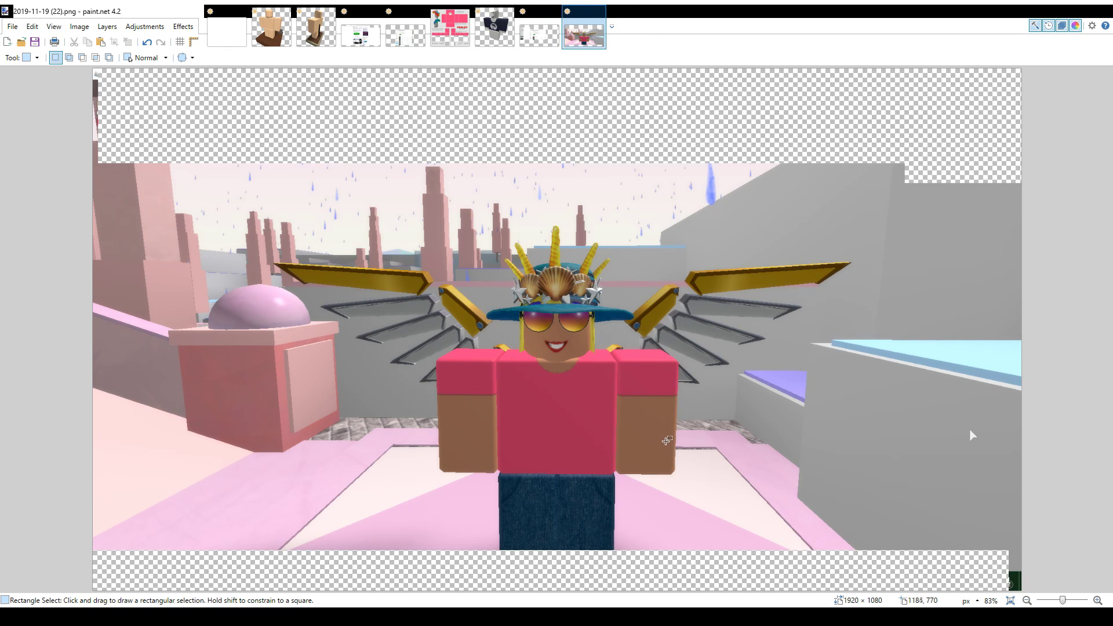